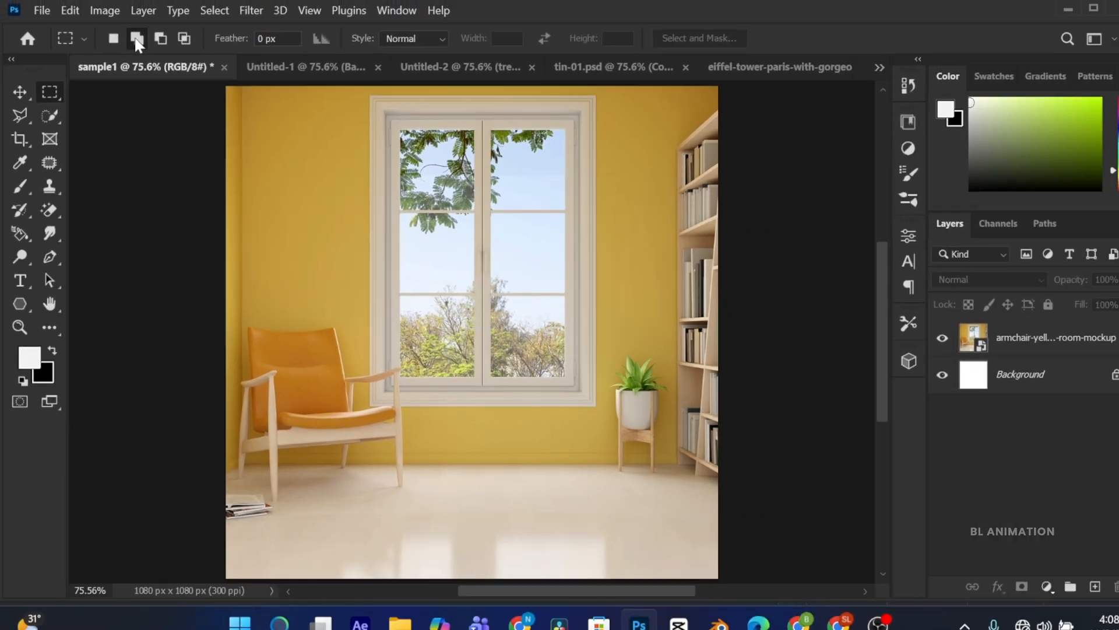
Select the two upper panes of the window with rectangular marquees, adding the second to the first
key("ctrl+plus")
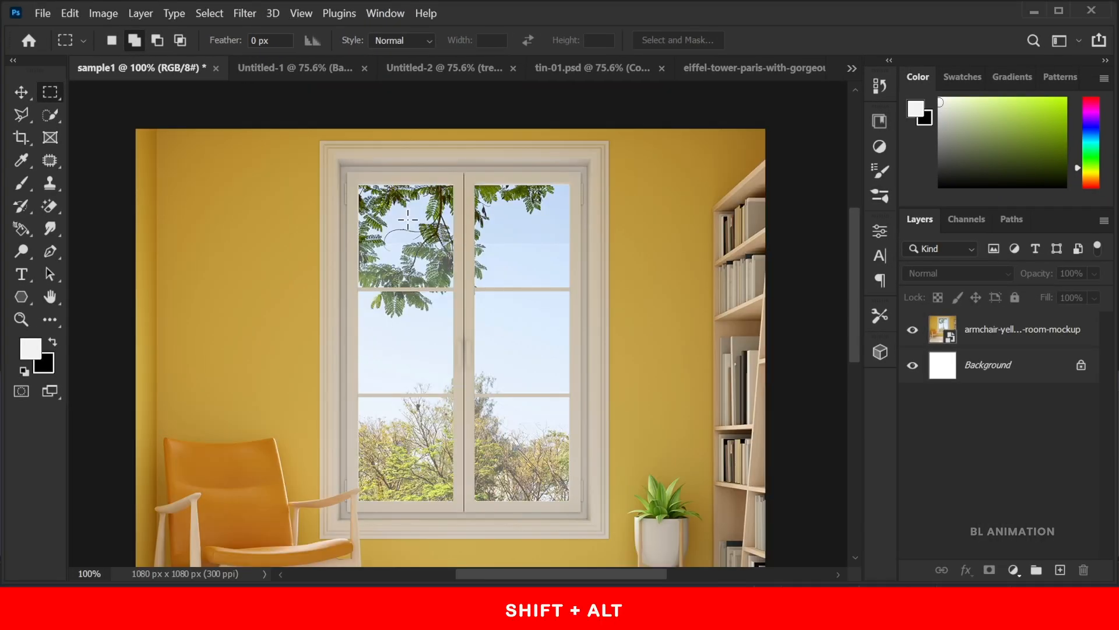
scroll(408, 220, "up", 2)
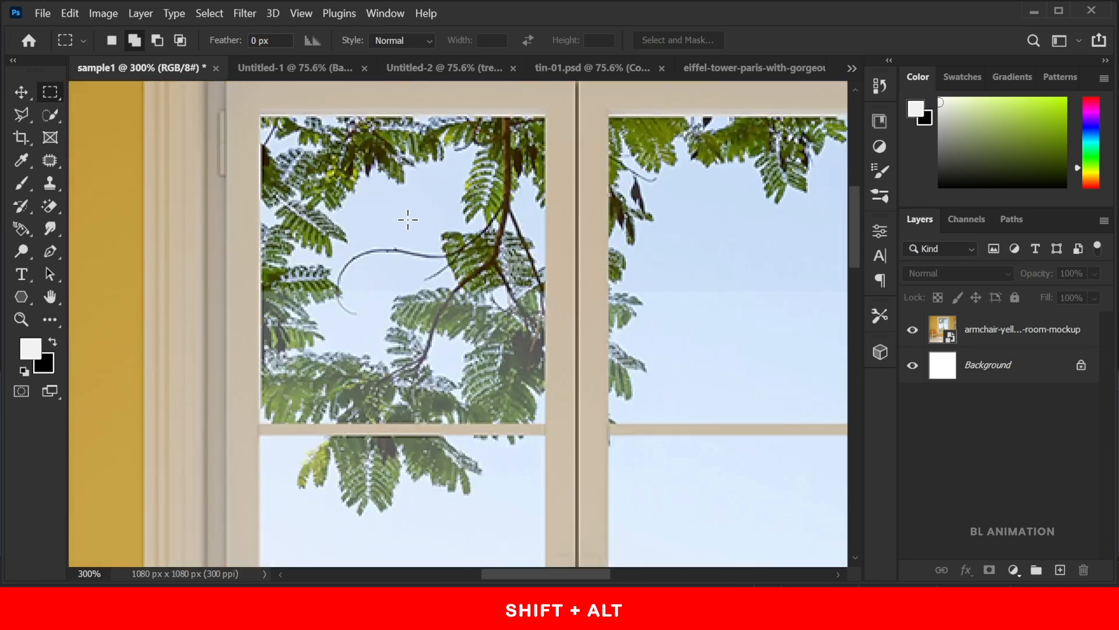
left_click_drag(260, 114, 546, 424)
scroll(545, 421, "right", 5)
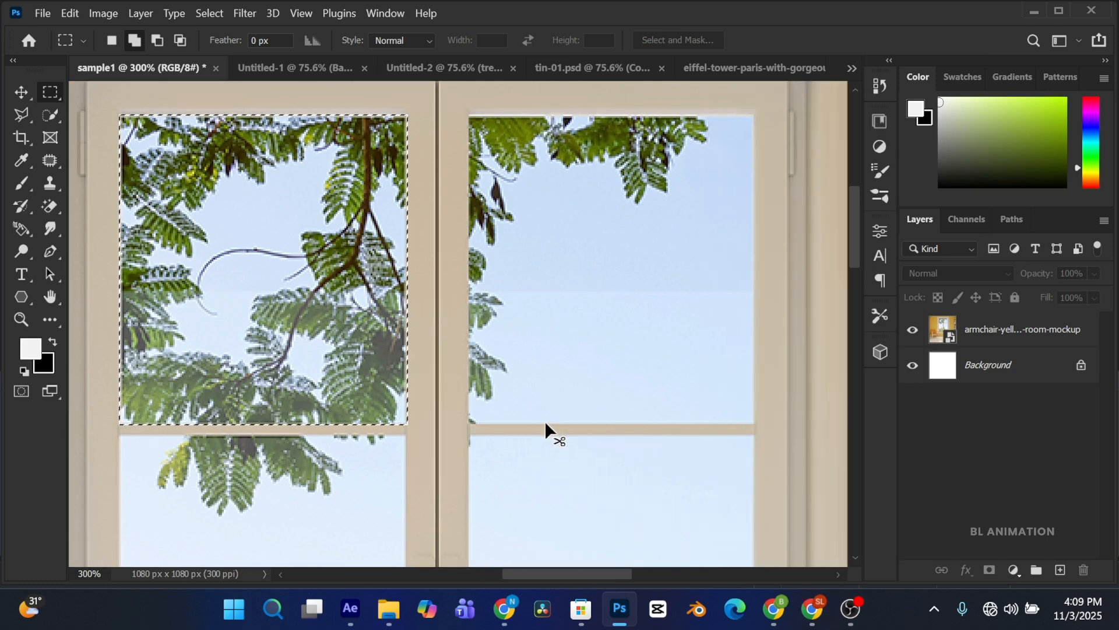
left_click_drag(427, 117, 714, 418)
Add the two middle window panes to the selection with rectangular marquees fitted to the glass edges
scroll(609, 379, "down", 4)
scroll(618, 370, "down", 4)
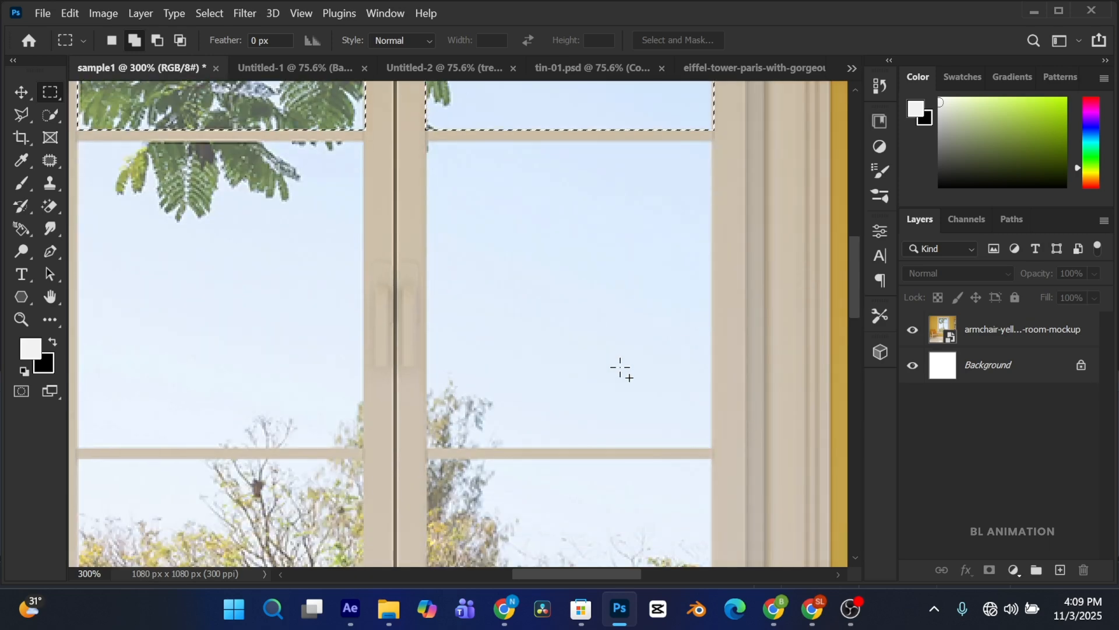
left_click_drag(427, 142, 709, 449)
scroll(496, 431, "left", 1)
scroll(497, 431, "left", 5)
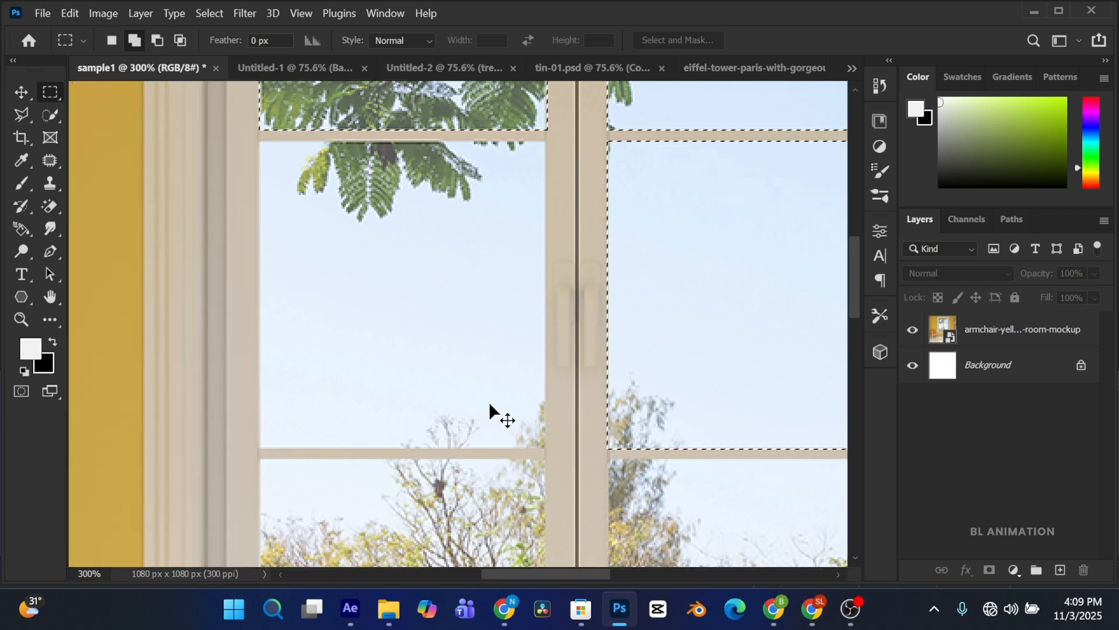
left_click_drag(260, 139, 546, 450)
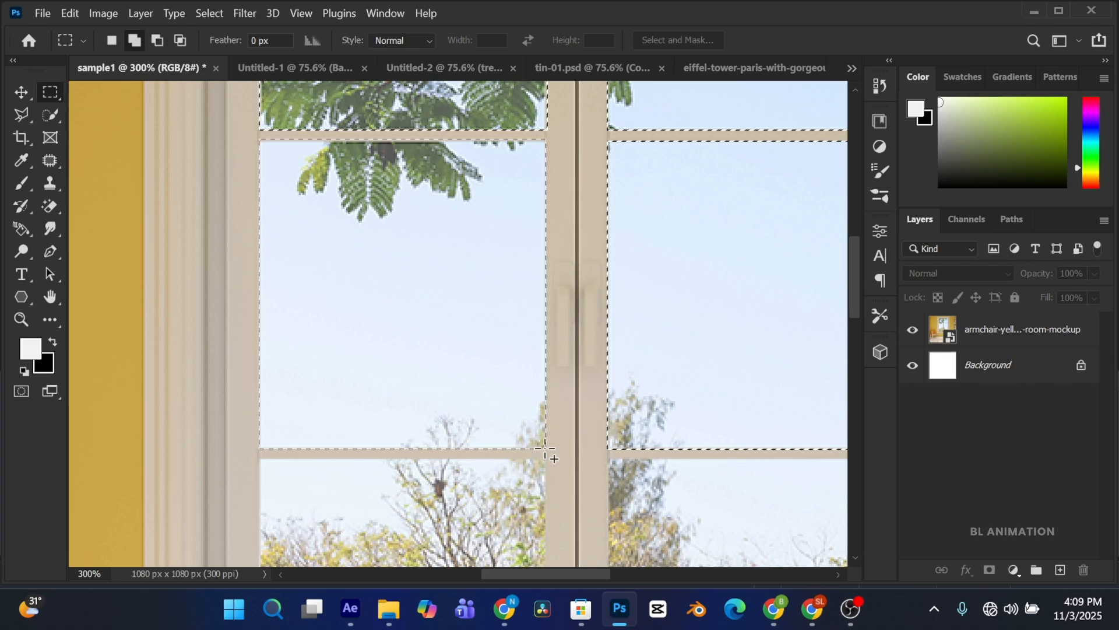
Add the two lower window panes to the selection, redoing the first marquee so it fits the glass edges
scroll(546, 449, "down", 5)
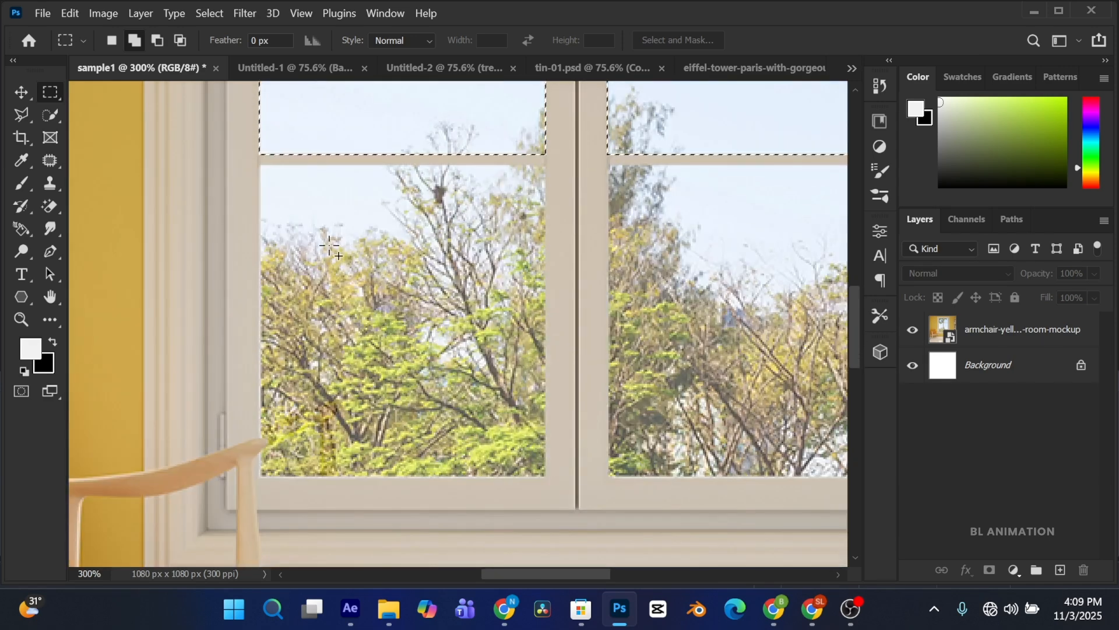
left_click_drag(260, 166, 543, 475)
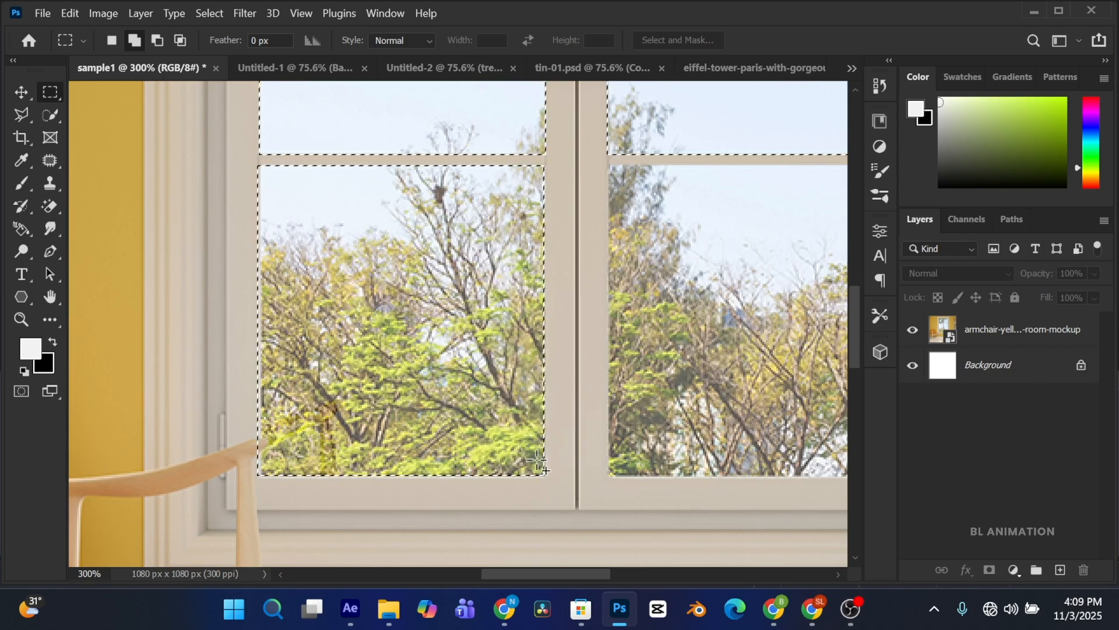
key("ctrl+z")
left_click_drag(261, 164, 545, 475)
scroll(544, 481, "right", 3)
scroll(544, 481, "right", 2)
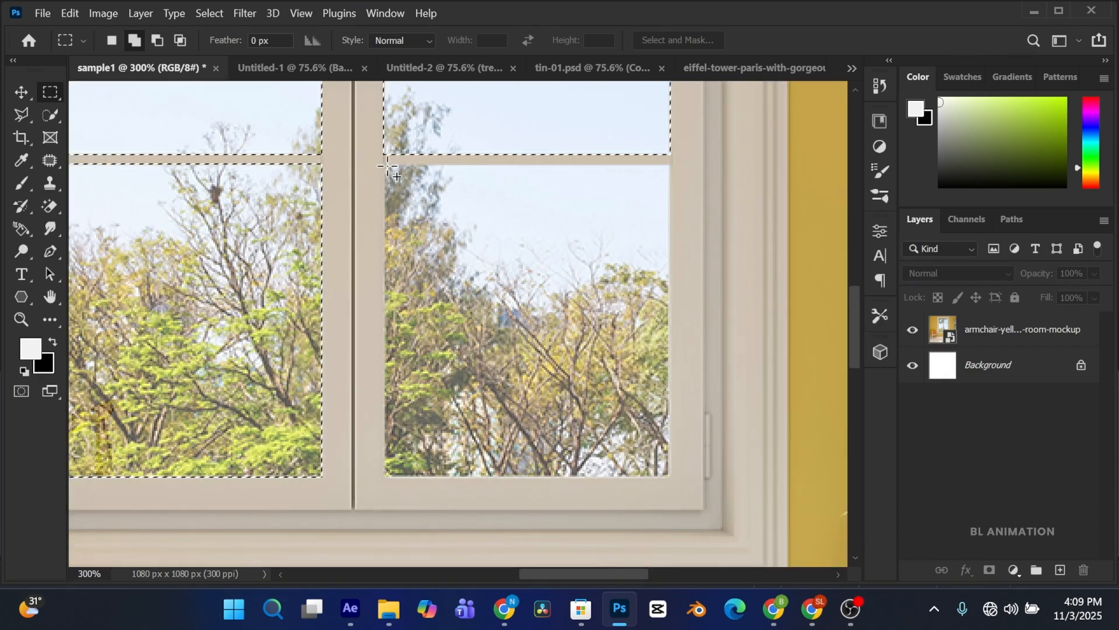
left_click_drag(385, 165, 671, 475)
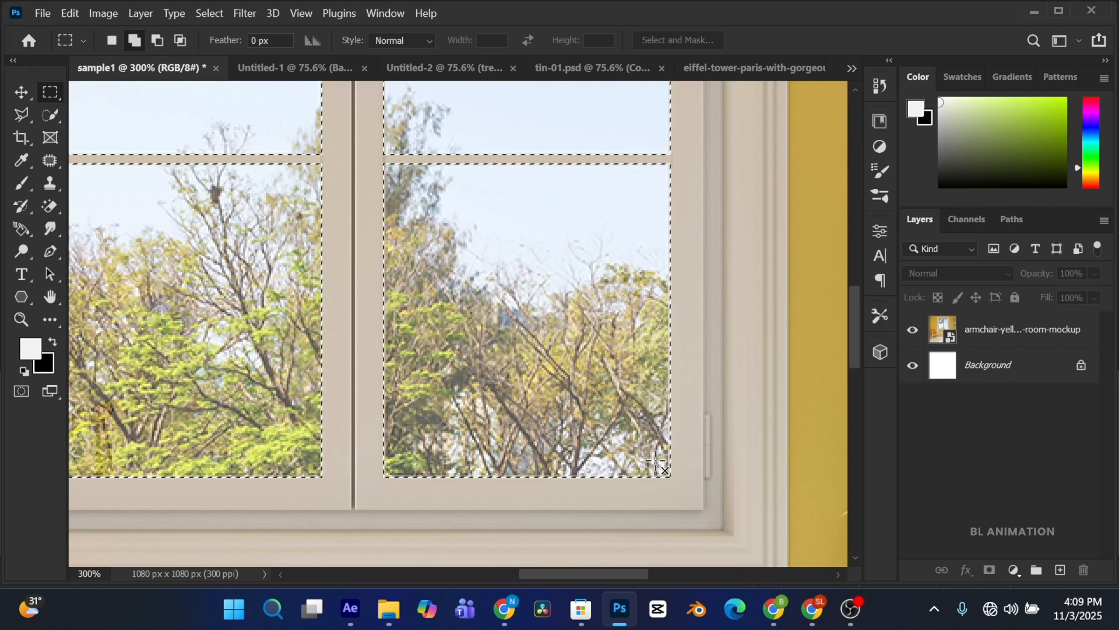
Add a layer mask from the selection to the armchair room layer and invert it to cut out the panes
scroll(645, 440, "down", 1)
scroll(644, 440, "up", 2)
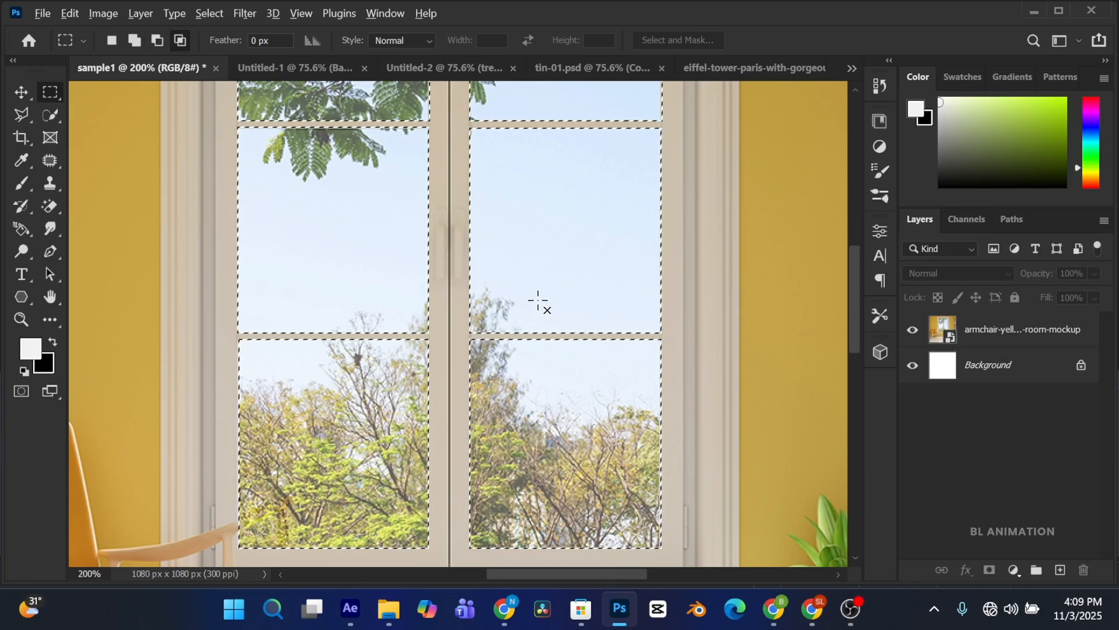
scroll(537, 299, "down", 1)
scroll(538, 299, "up", 1)
scroll(536, 300, "up", 1)
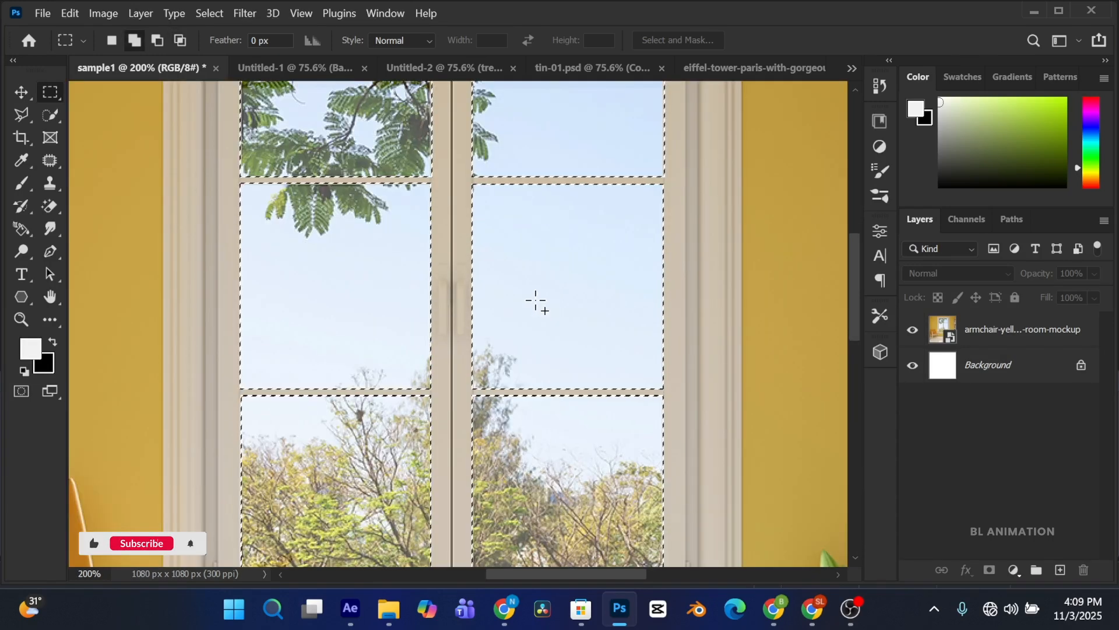
scroll(536, 300, "down", 1)
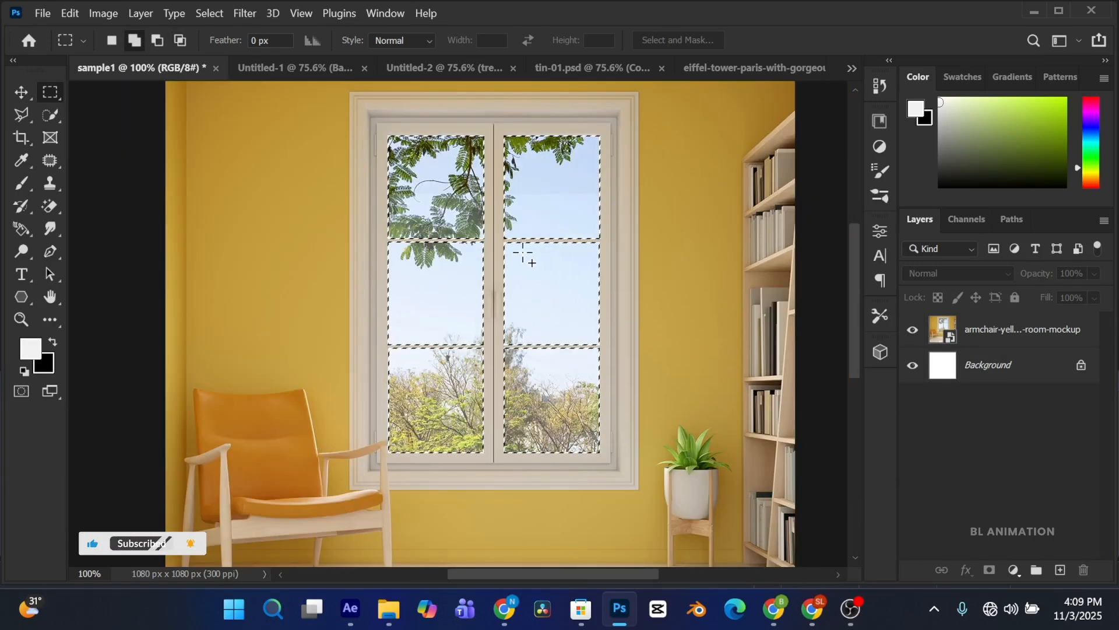
left_click(989, 341)
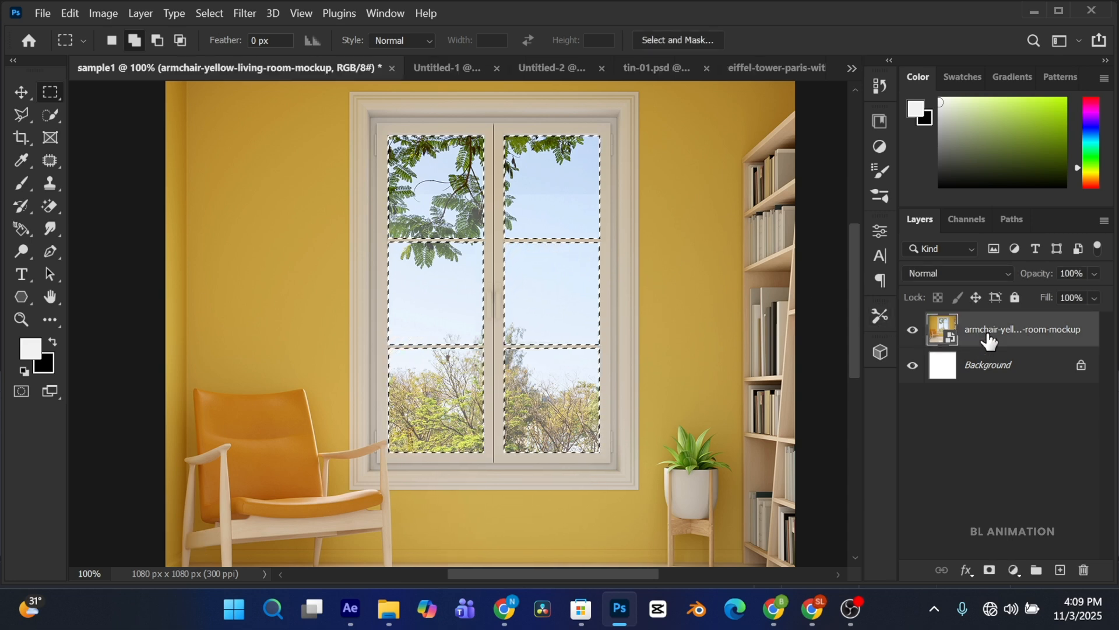
left_click(990, 573)
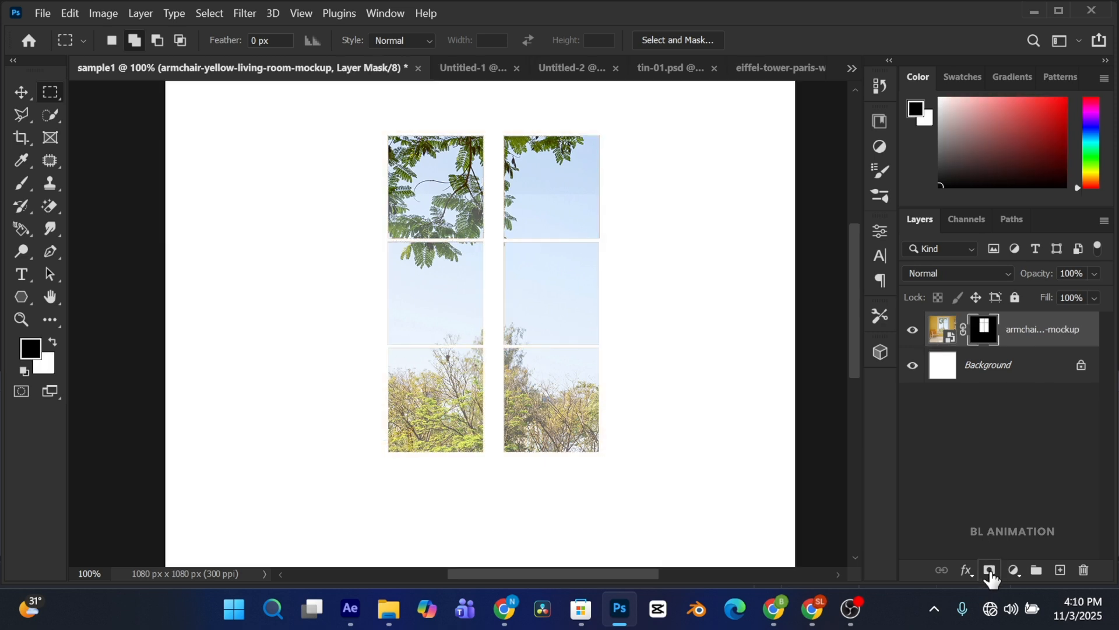
key("ctrl+i")
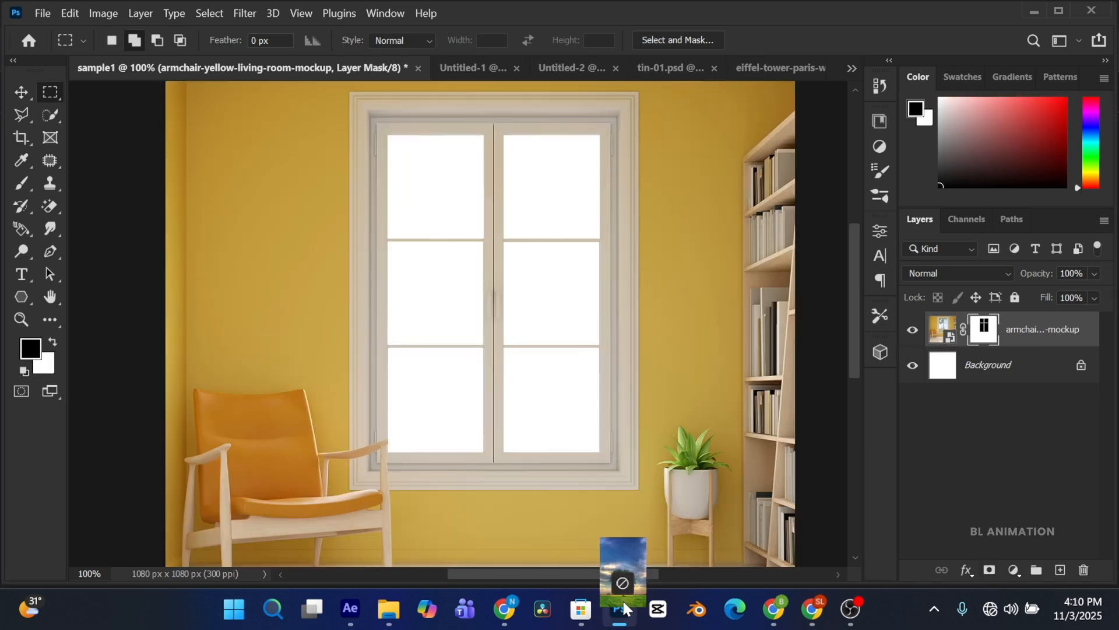
Place the tree-field image in the room document at about 7.79% scale, covering the whole window
left_click_drag(622, 599, 522, 269)
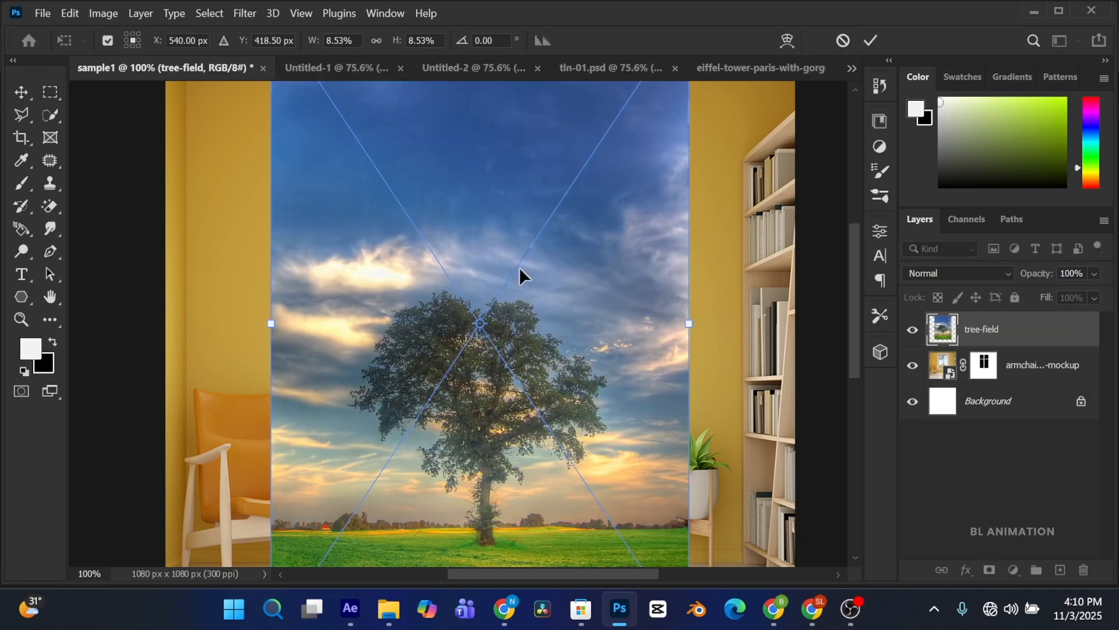
left_click_drag(686, 323, 635, 323)
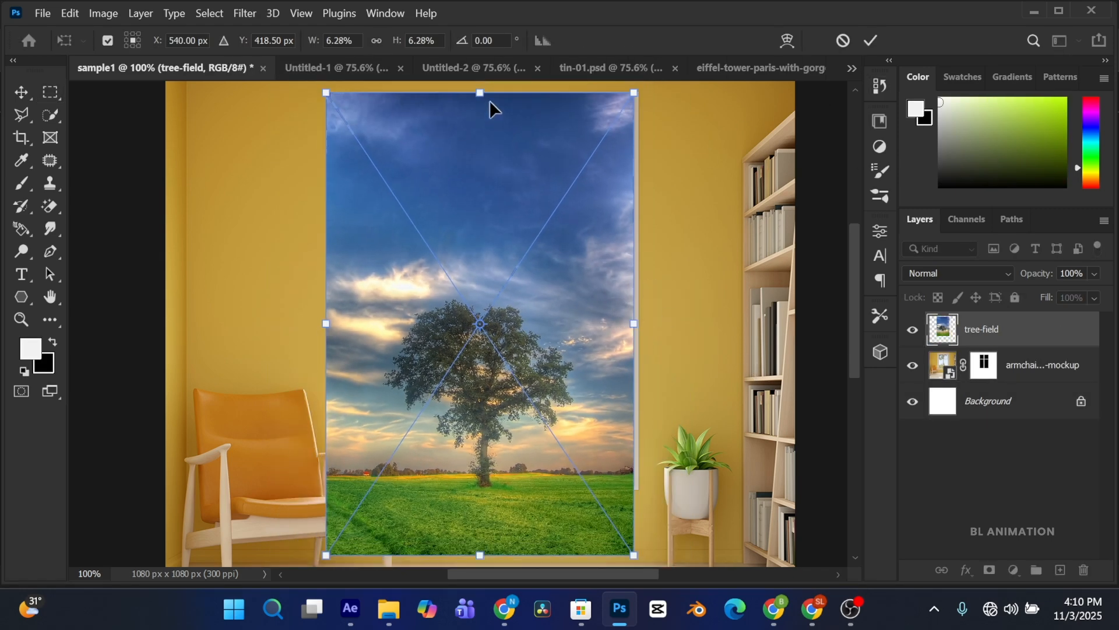
left_click_drag(478, 94, 488, 230)
scroll(513, 299, "down", 10)
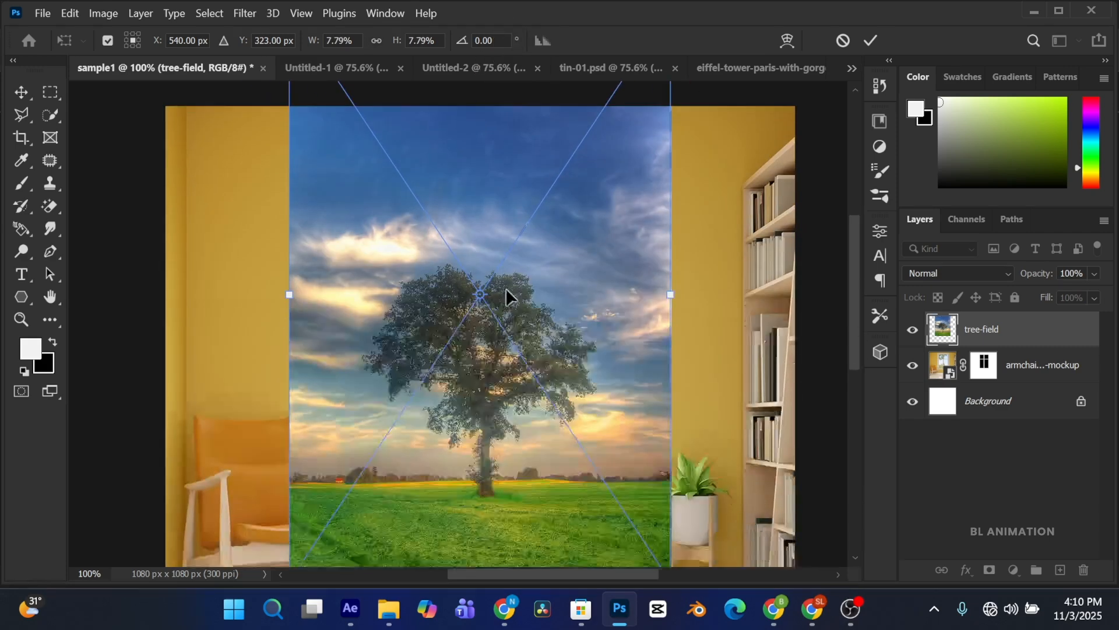
scroll(507, 291, "down", 1)
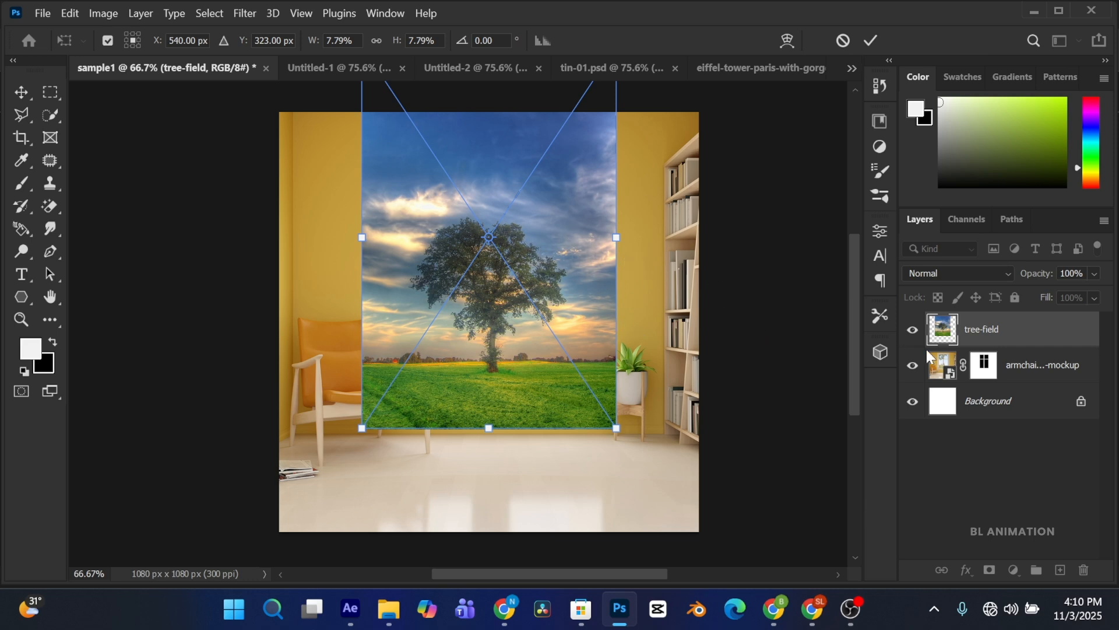
key("Return")
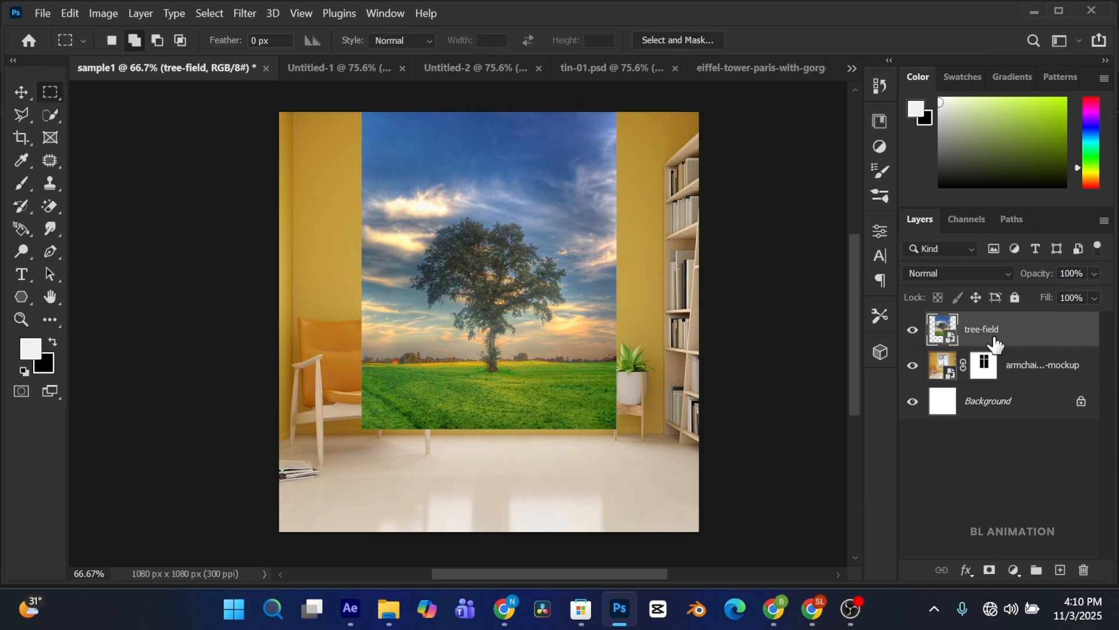
Put the tree-field layer beneath the armchair room layer and shift it so the tree and field show through the panes
left_click_drag(994, 331, 996, 373)
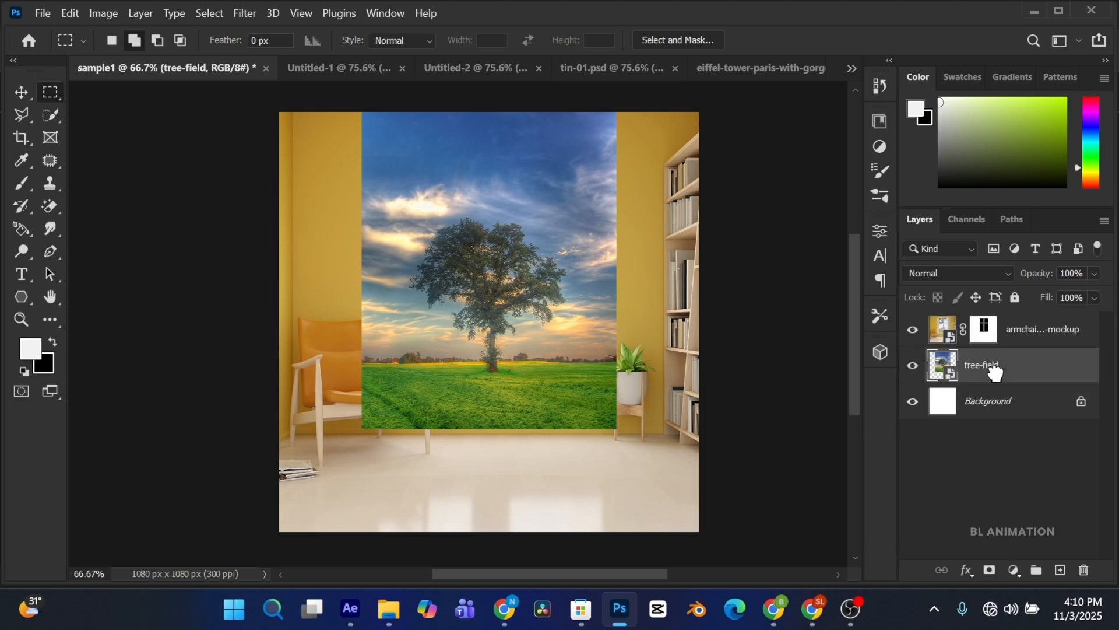
scroll(538, 224, "up", 2)
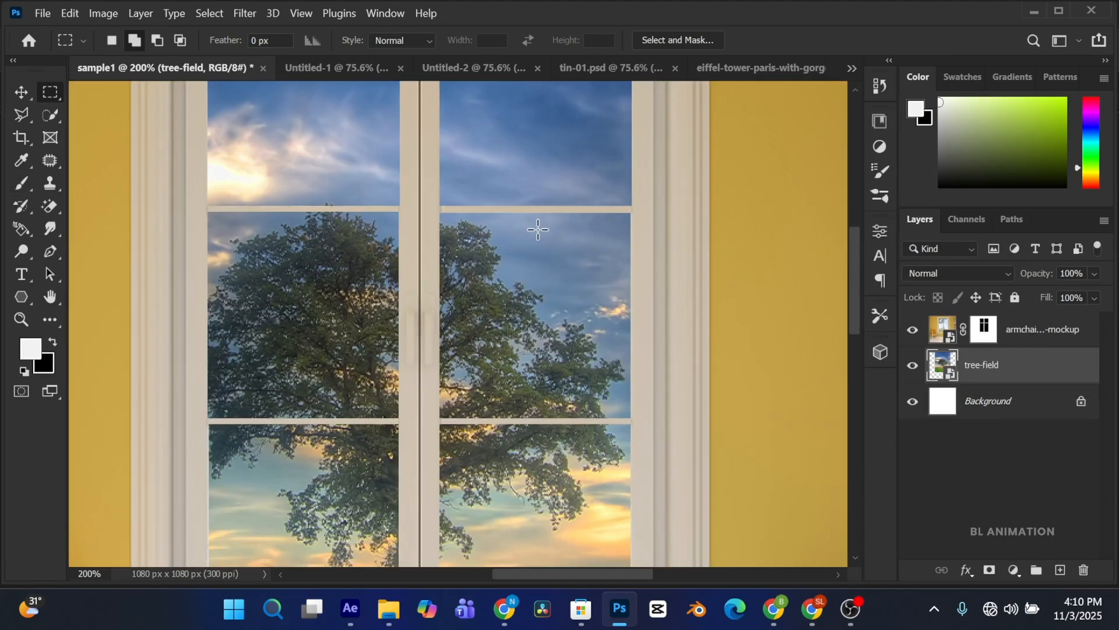
scroll(537, 224, "up", 1)
left_click(21, 93)
left_click_drag(606, 402, 640, 257)
scroll(625, 283, "down", 3)
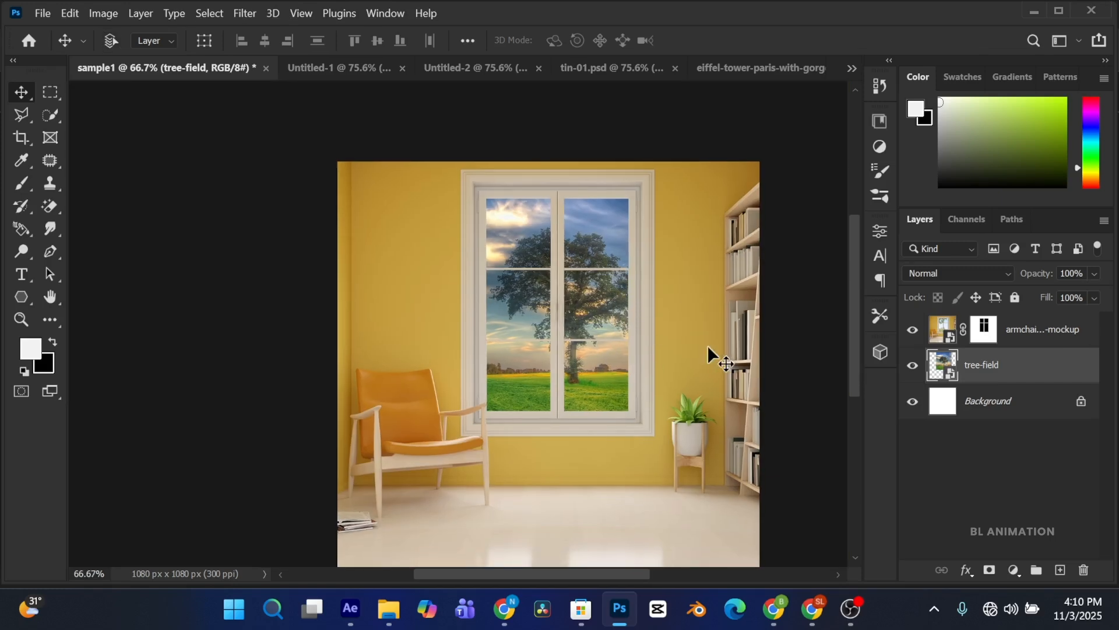
scroll(708, 345, "up", 1)
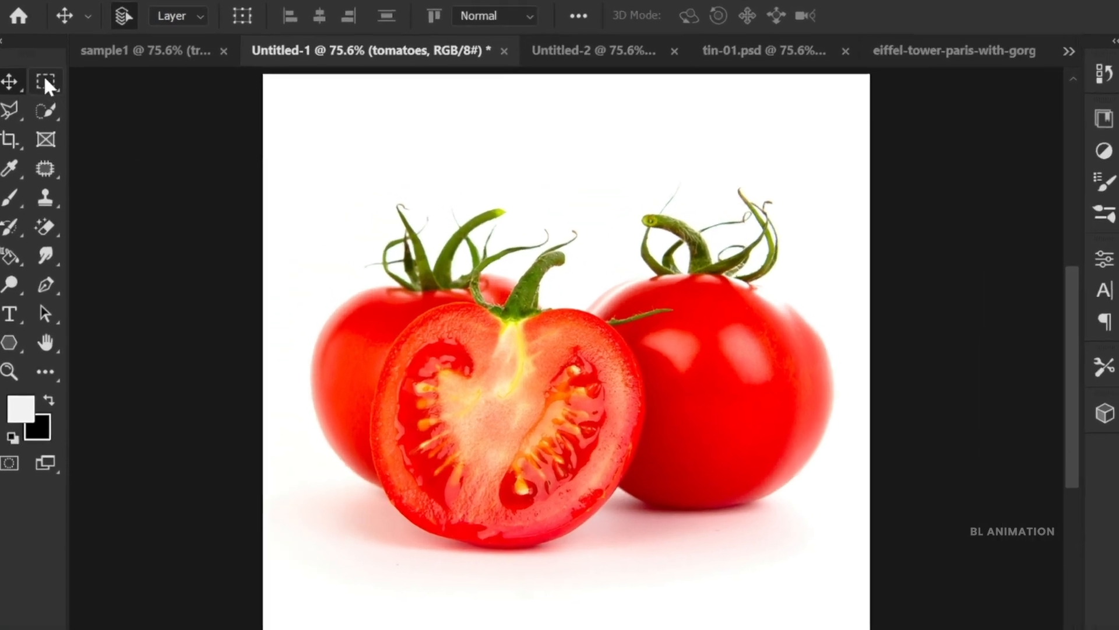
Draw a circular selection about 360 px wide inside the cut tomato and hide that area with an inverted layer mask
left_click(50, 92)
left_click(124, 100)
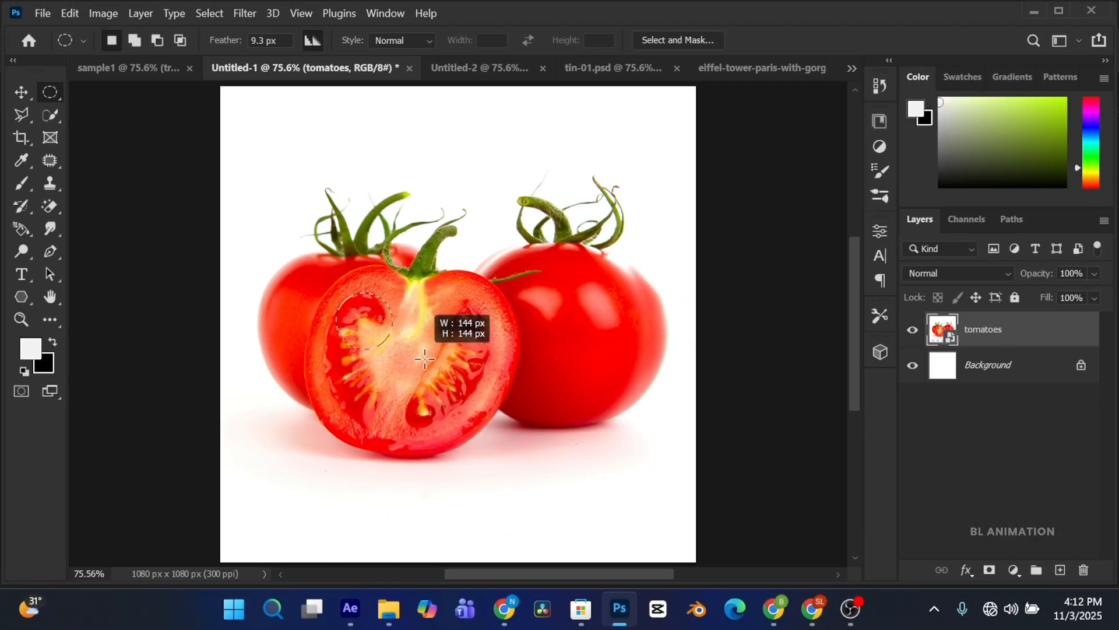
left_click_drag(425, 358, 555, 451)
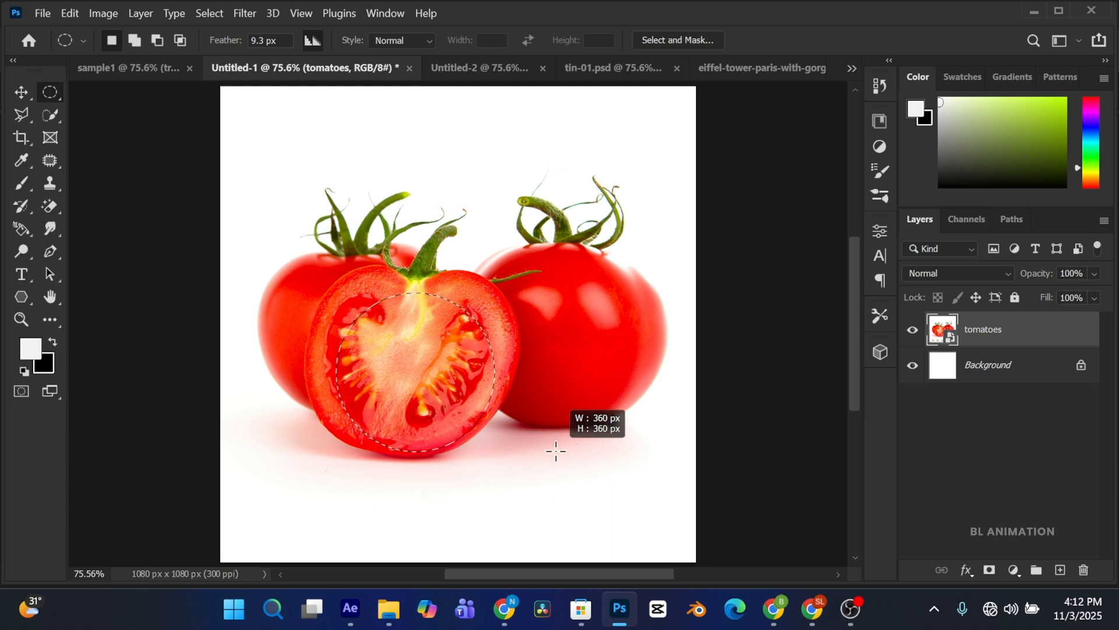
left_click_drag(555, 451, 544, 445)
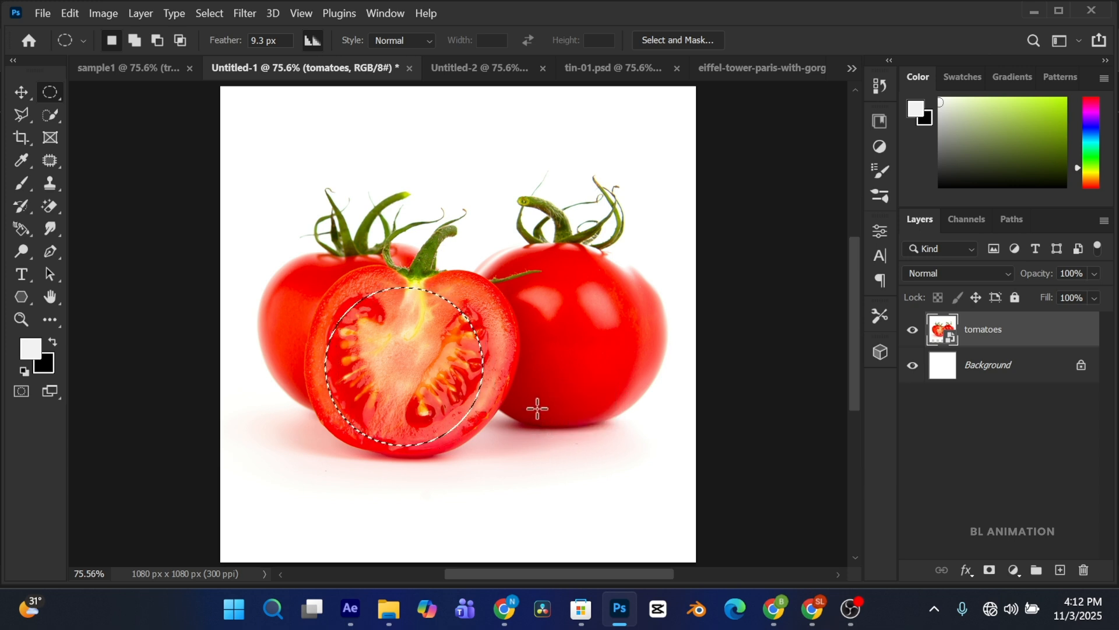
left_click(987, 571)
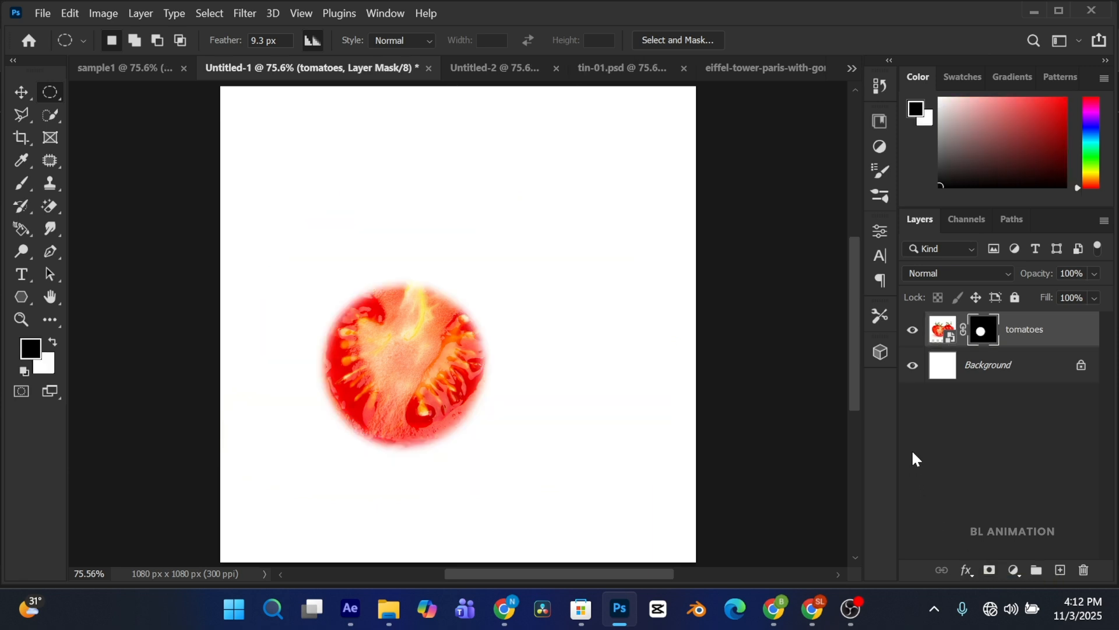
key("ctrl+i")
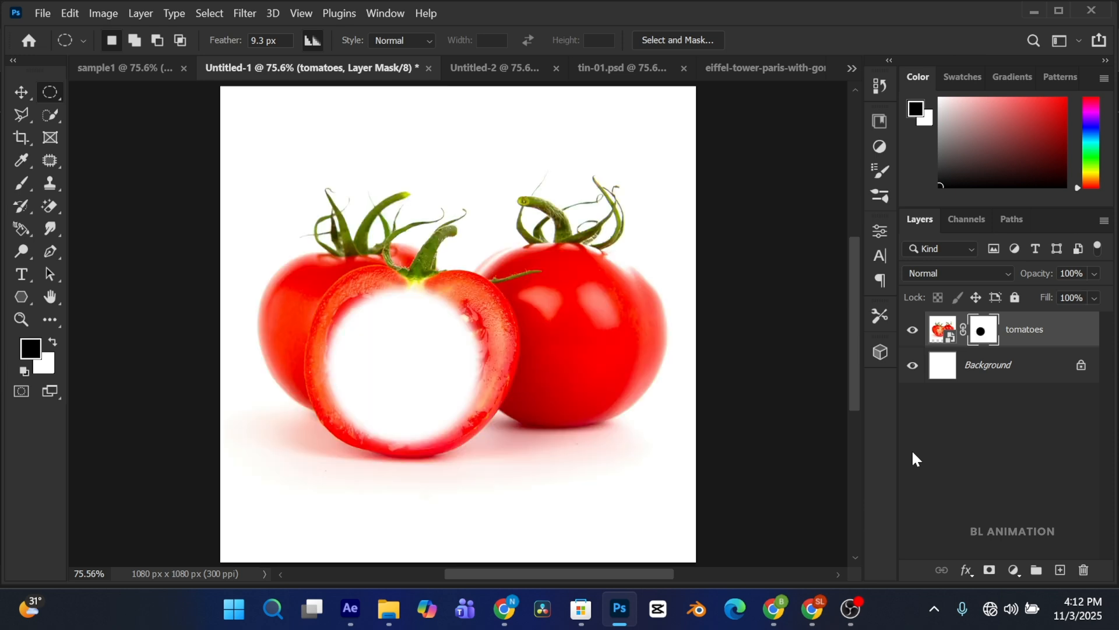
Place the tree-field image beneath the tomatoes layer and move it so the tree's crown sits centred behind the hole
left_click_drag(619, 608, 428, 356)
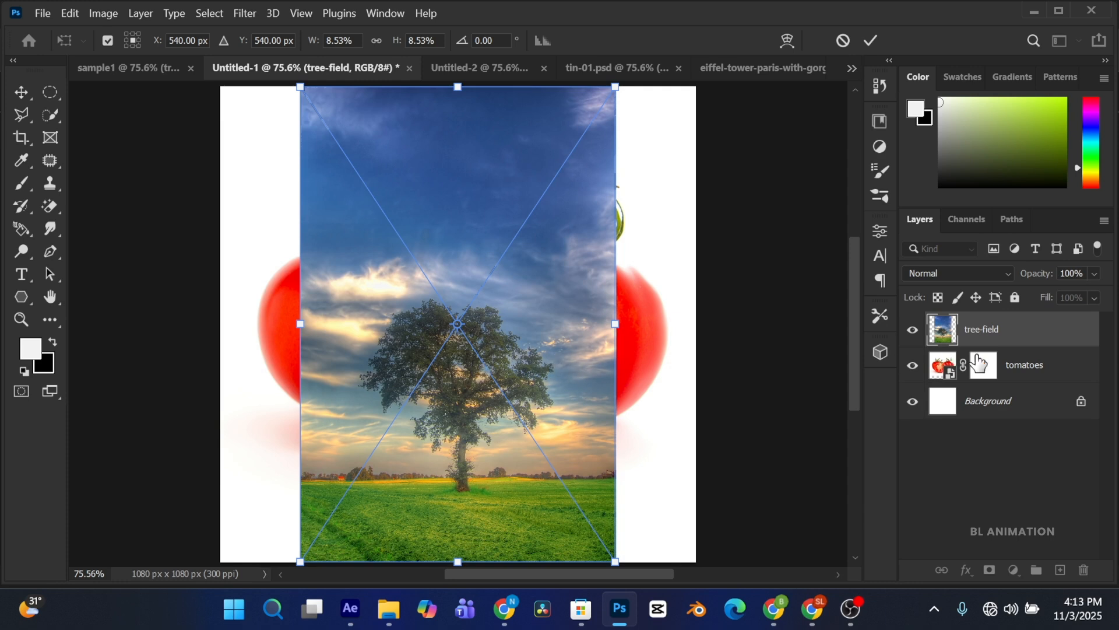
left_click_drag(995, 330, 999, 374)
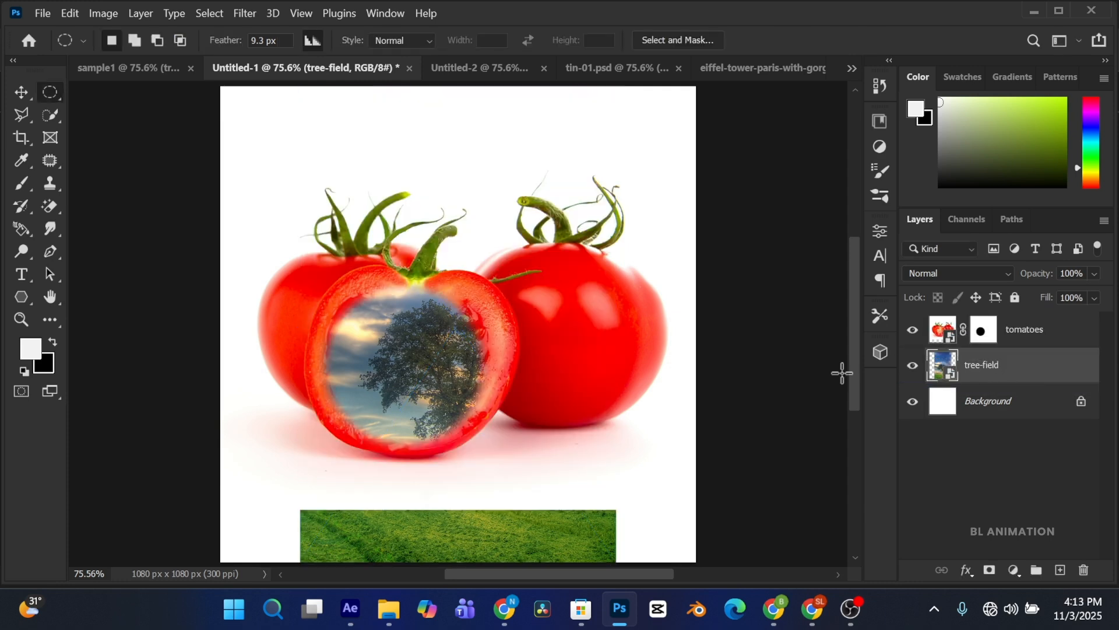
left_click(21, 92)
left_click_drag(443, 383, 409, 372)
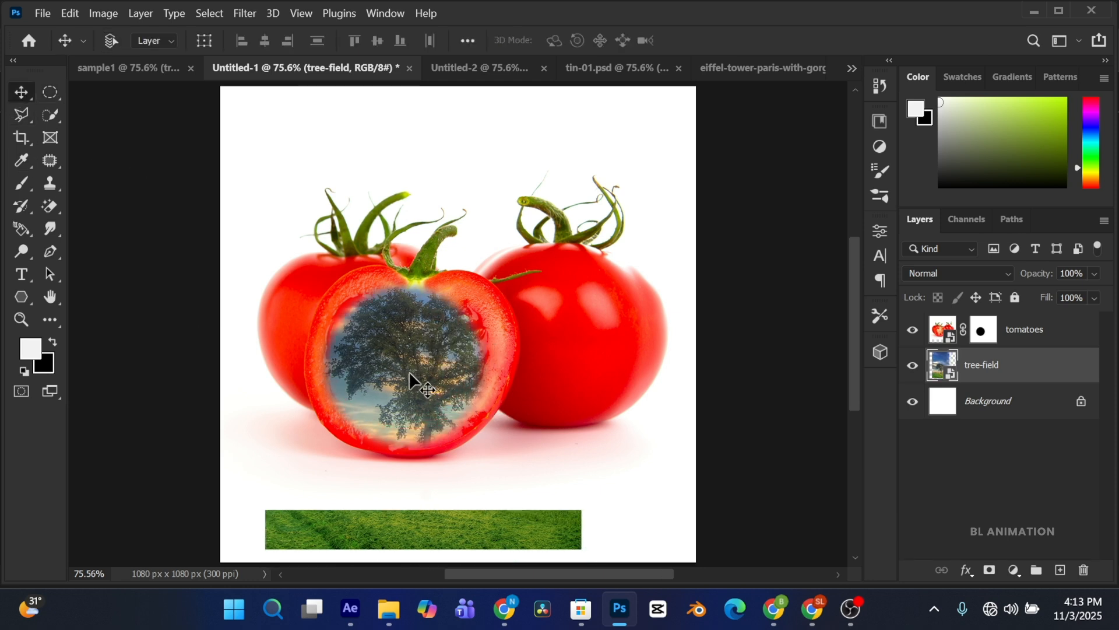
Scale the tree-field image down and reposition it so the whole tree and horizon fit inside the tomato's hole
key("ctrl+t")
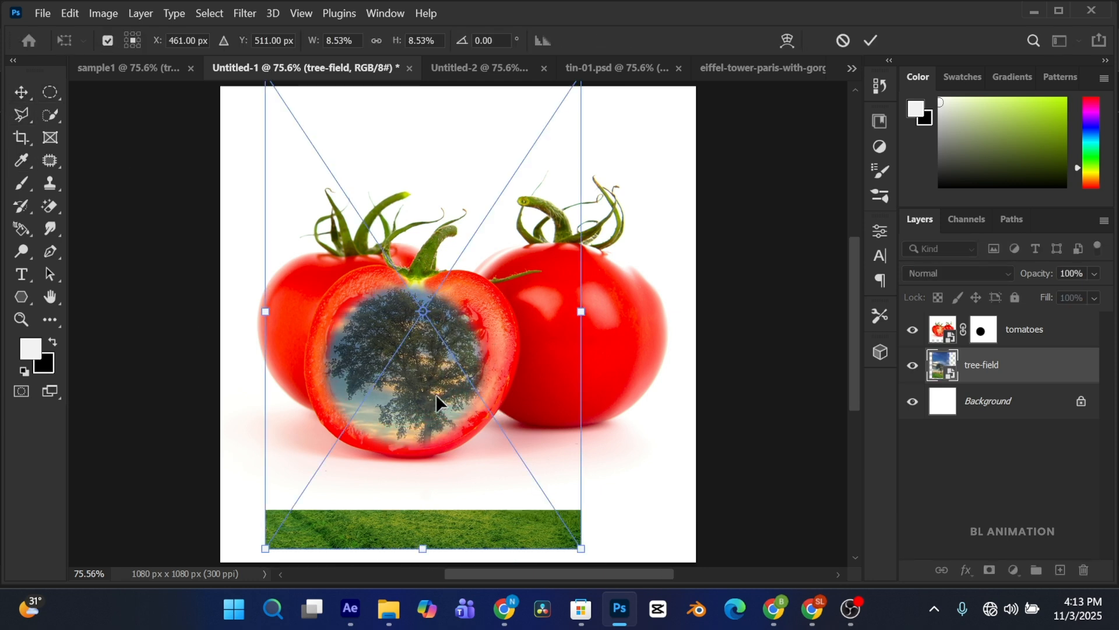
left_click_drag(581, 549, 511, 496)
left_click_drag(432, 388, 415, 402)
left_click(870, 40)
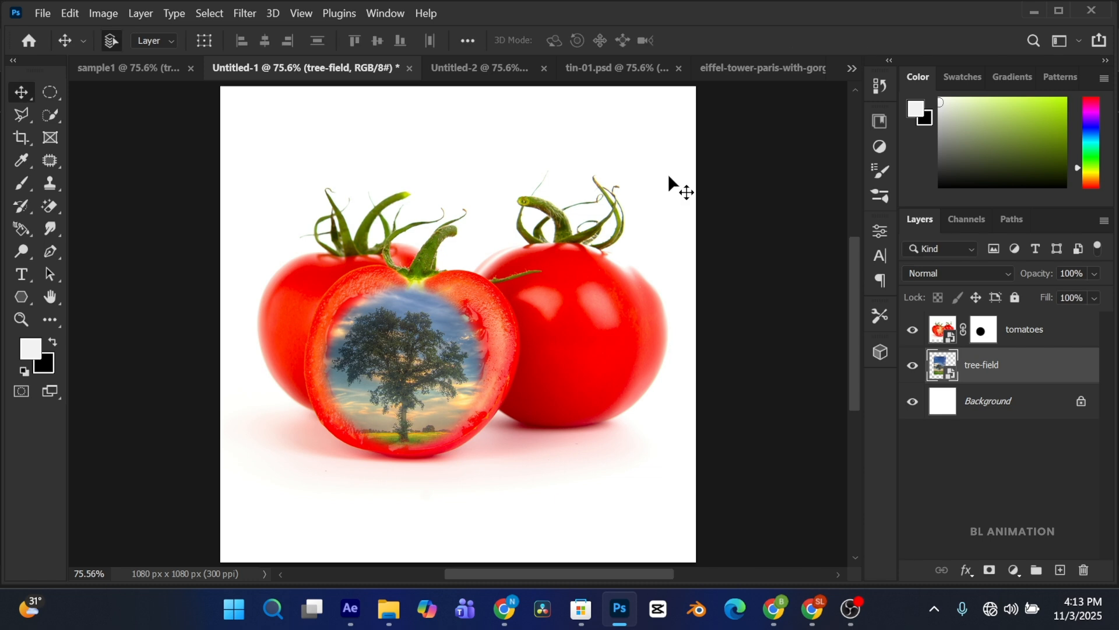
Shift the tree-field layer slightly down and right so the tree's crown and the grass sit inside the tomato's hole
left_click(546, 141)
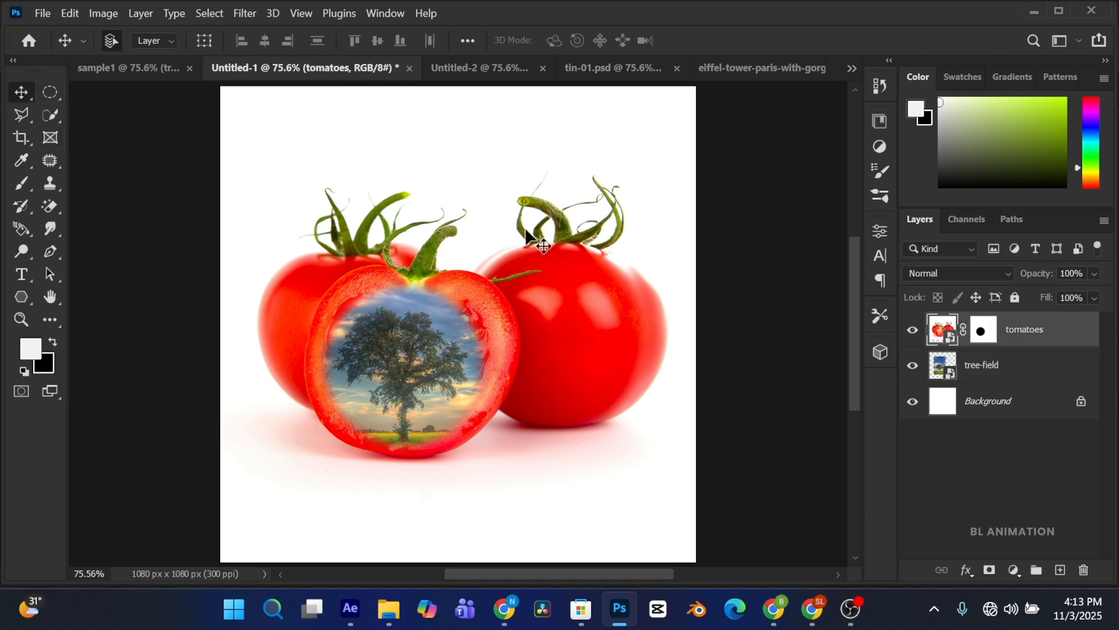
left_click_drag(417, 339, 431, 353)
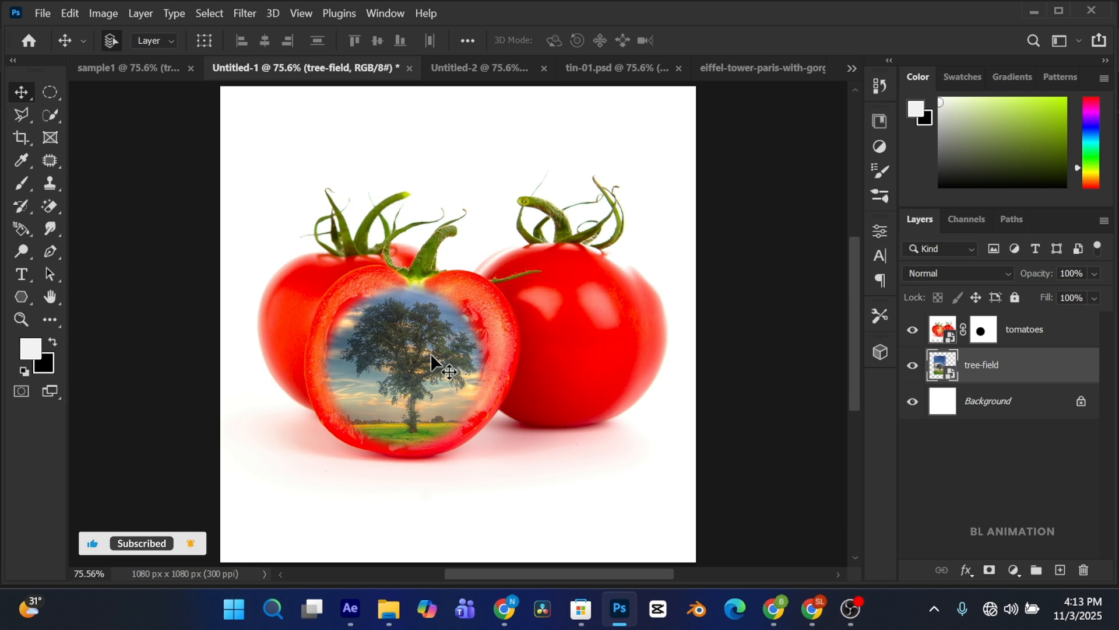
left_click(666, 280)
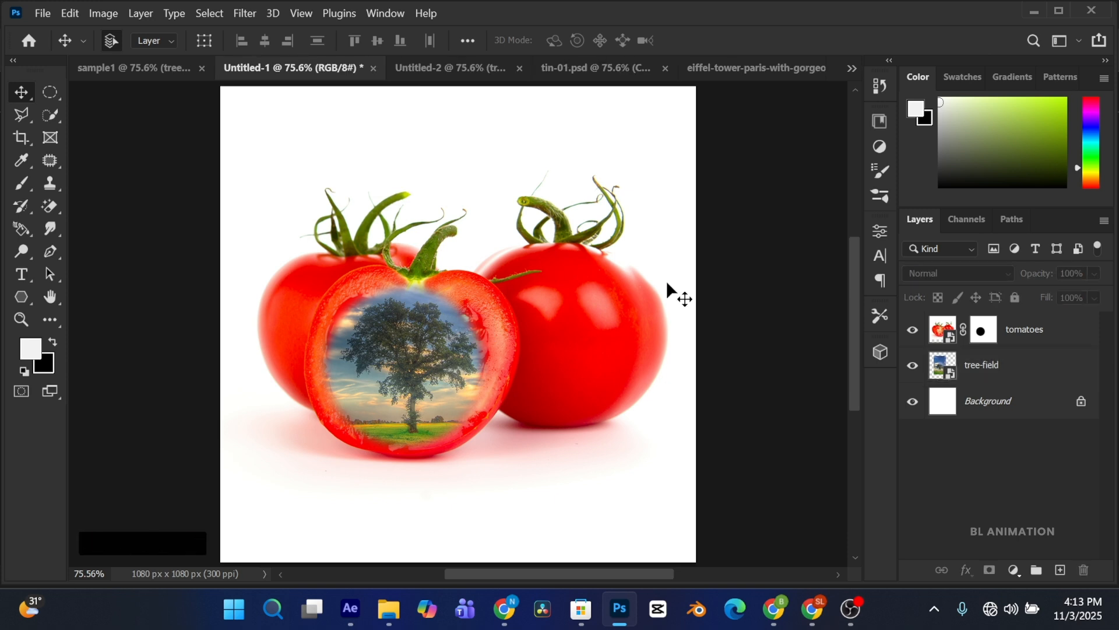
Target the tomatoes layer's mask and set up a black Soft Round brush at 100 px with 0% hardness
left_click(982, 333)
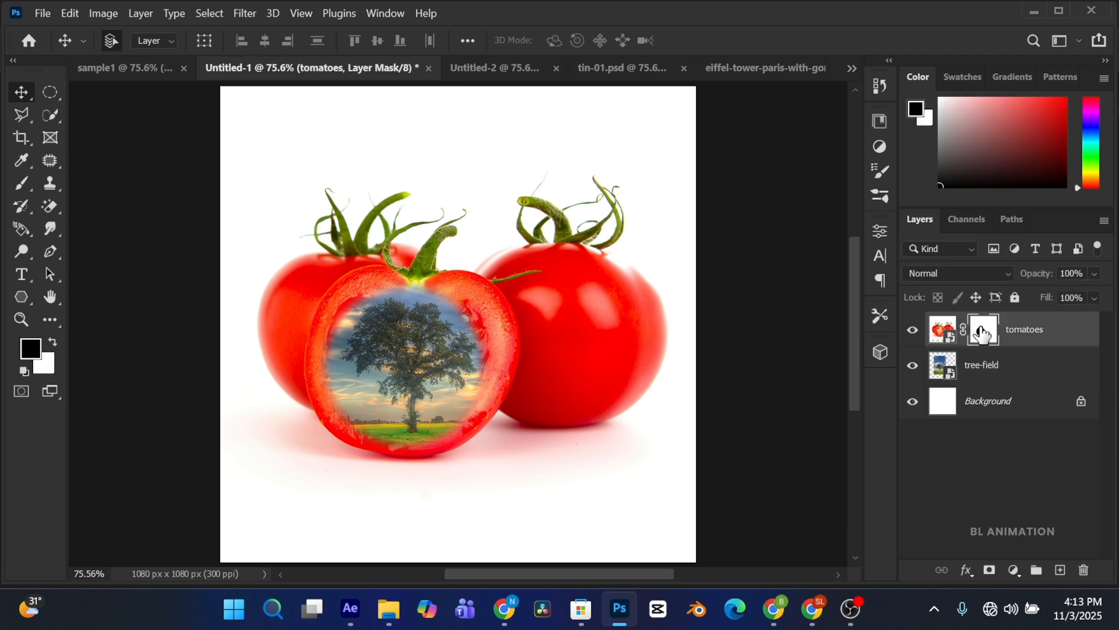
left_click(27, 184)
left_click(62, 180)
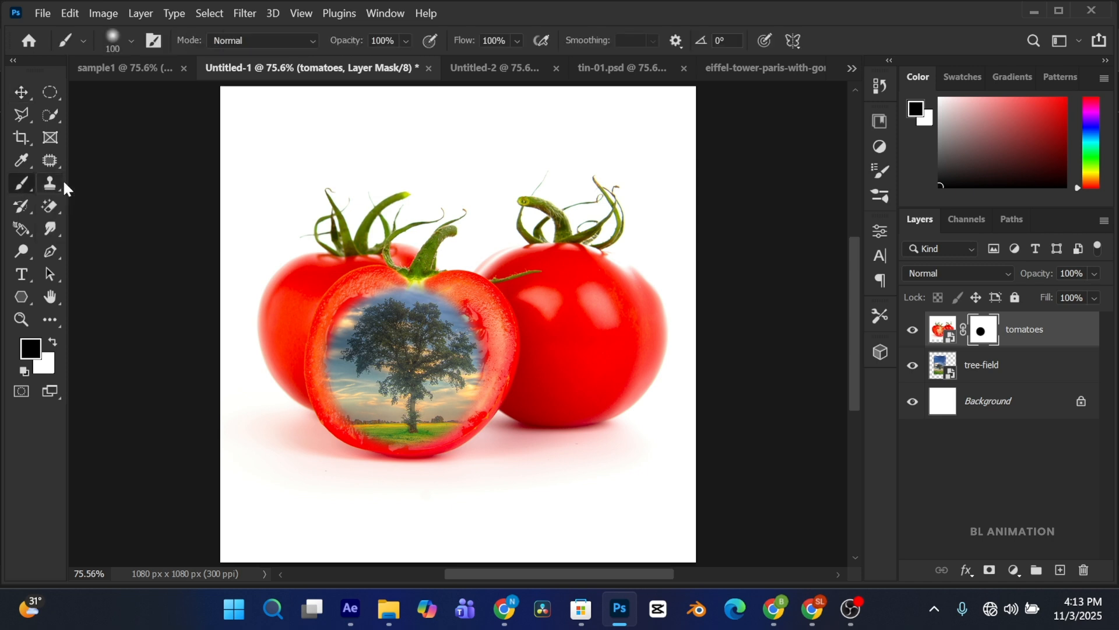
left_click(132, 42)
left_click(97, 135)
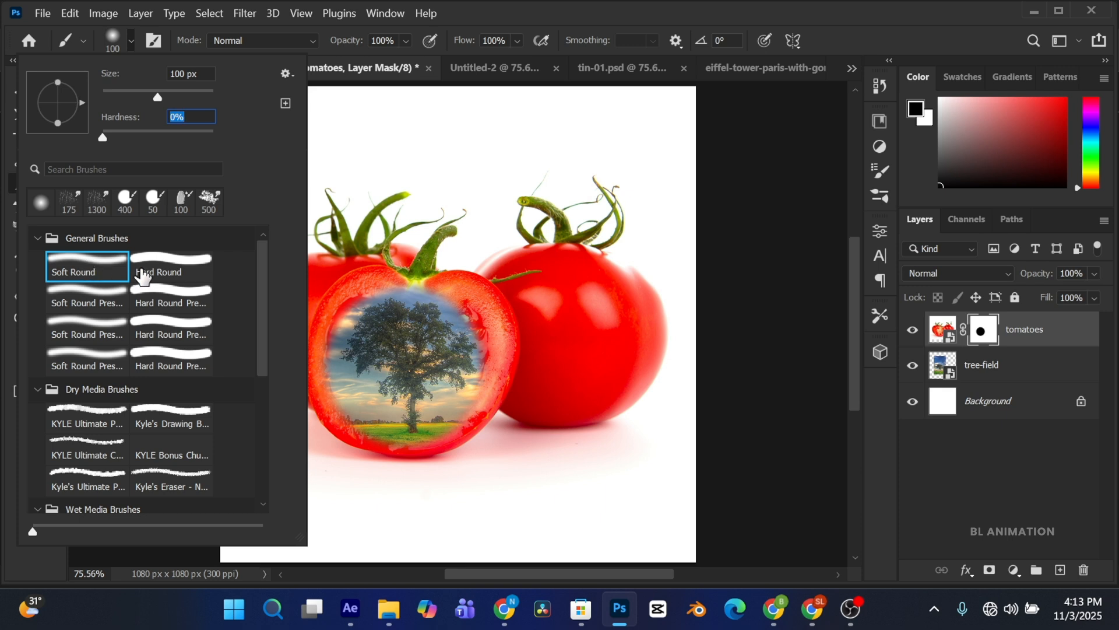
left_click(347, 171)
key("ctrl+z")
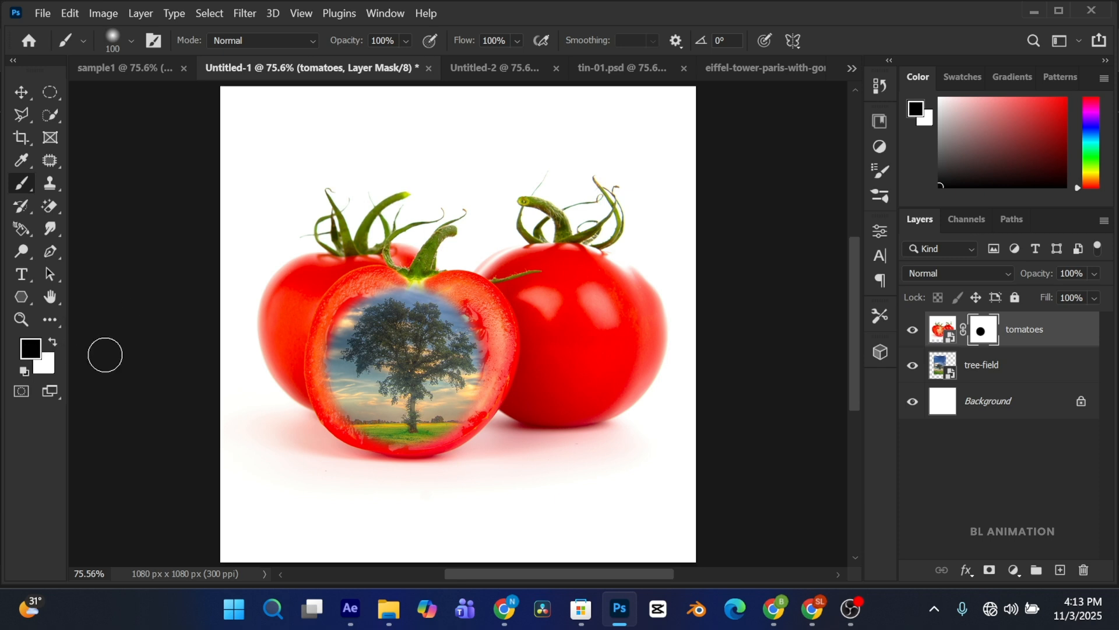
Paint black on the tomatoes mask around the hole's edge to extend the tree-field scene out to the cut tomato's rim
scroll(370, 313, "up", 1)
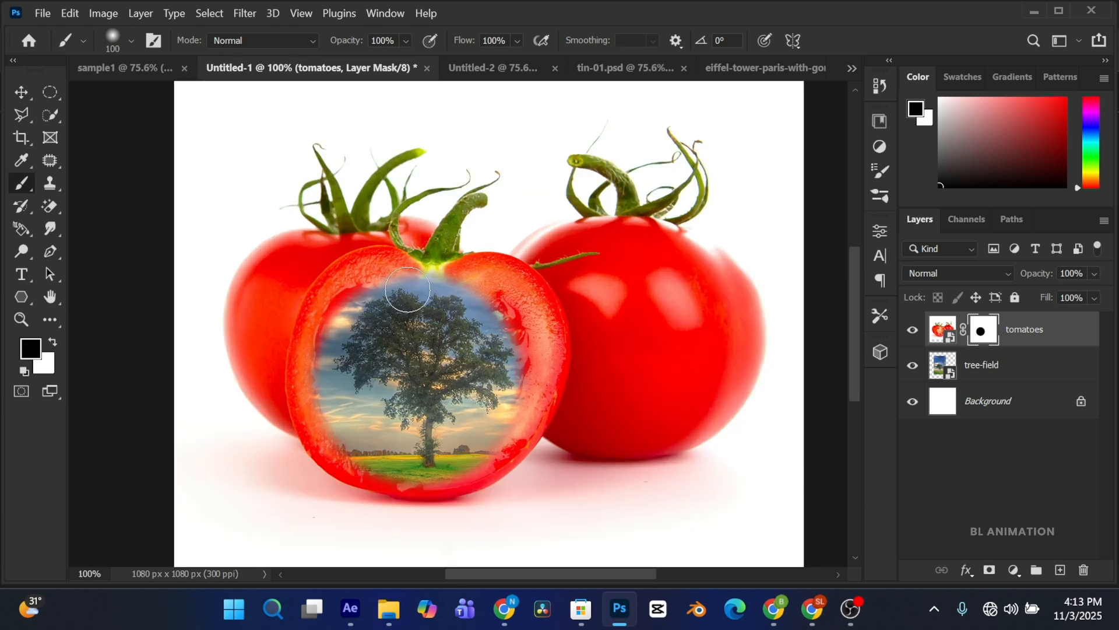
mouse_move(401, 289)
left_mouse_down()
mouse_move(368, 296)
mouse_move(360, 323)
mouse_move(391, 286)
mouse_move(345, 297)
left_mouse_up()
mouse_move(345, 331)
left_mouse_down()
mouse_move(341, 355)
mouse_move(344, 310)
mouse_move(336, 411)
mouse_move(364, 455)
mouse_move(326, 375)
mouse_move(343, 313)
left_mouse_up()
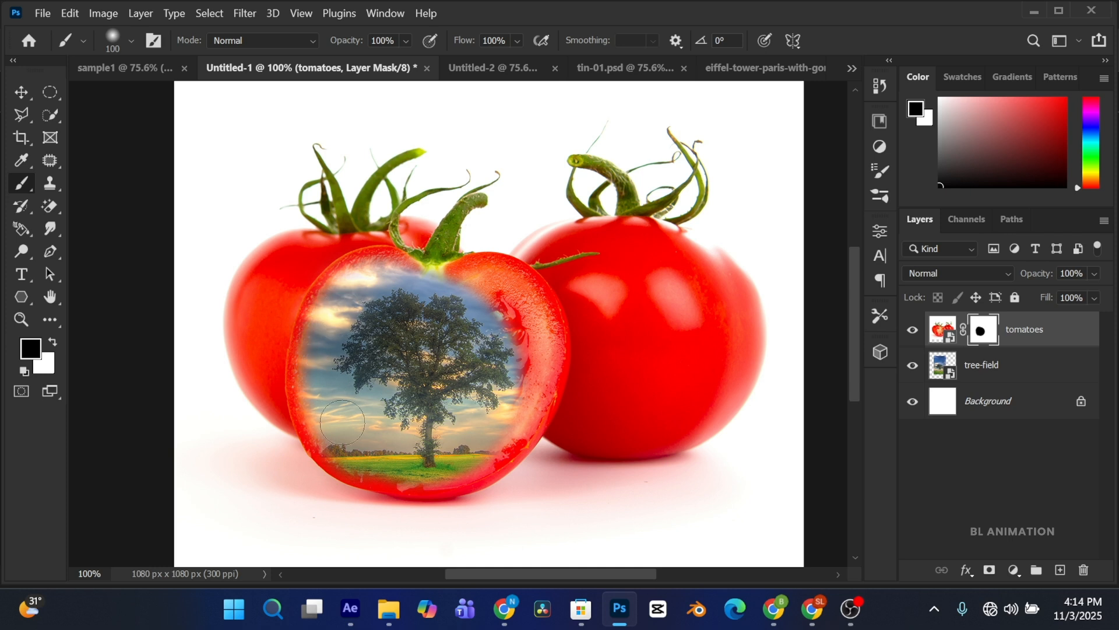
mouse_move(478, 428)
left_mouse_down()
mouse_move(507, 404)
mouse_move(517, 335)
mouse_move(512, 310)
mouse_move(474, 300)
left_mouse_up()
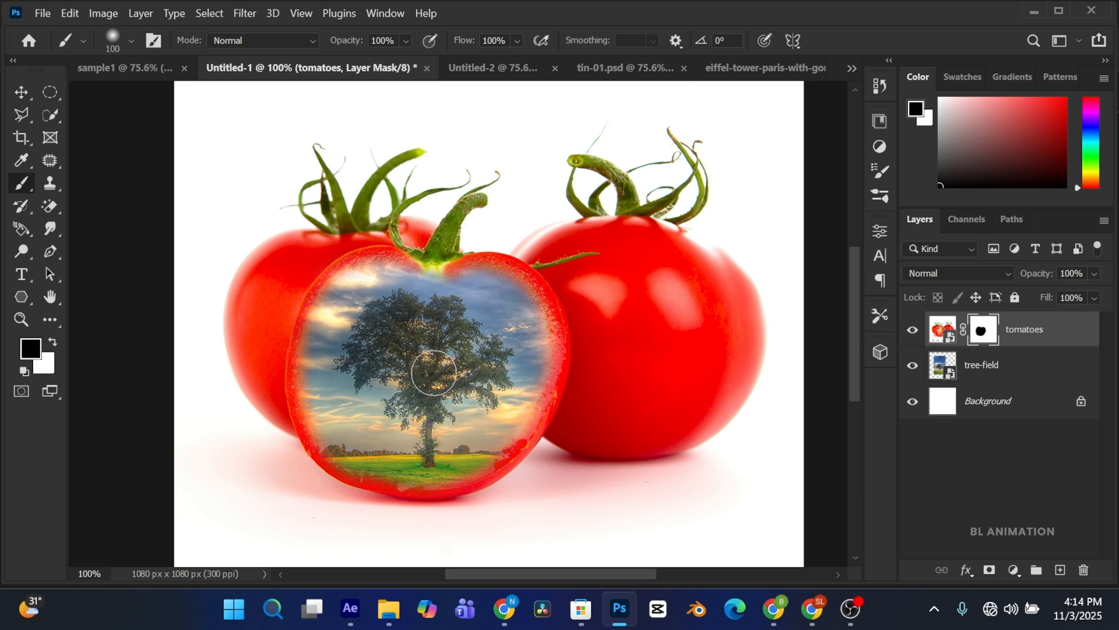
key("ctrl+0")
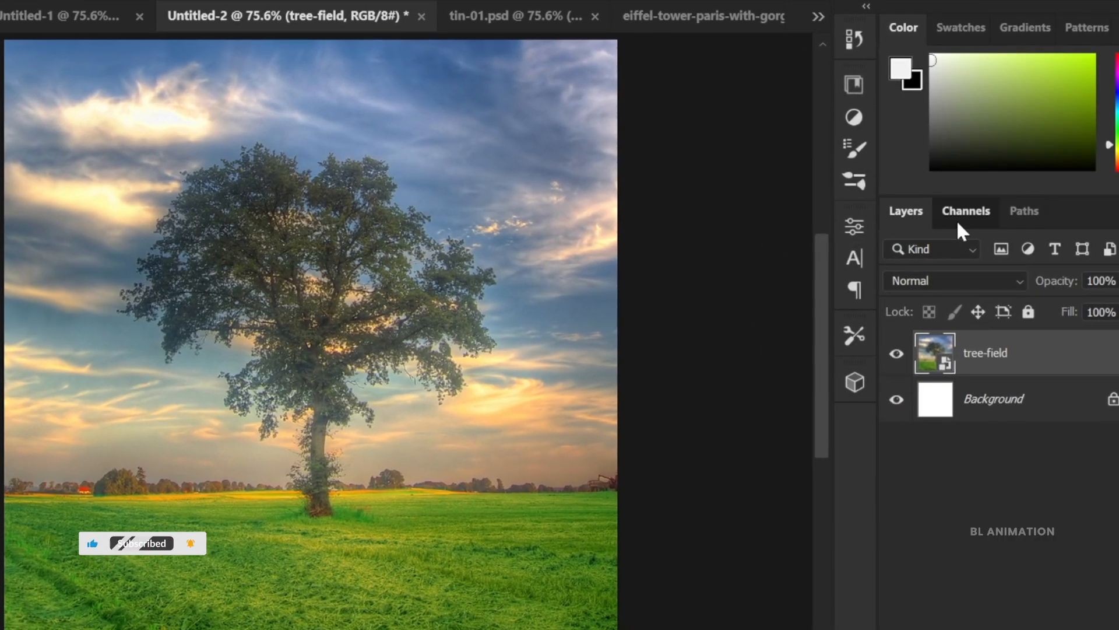
Hide the Red and Green channels of the tree-field image and duplicate the Blue channel
left_click(959, 225)
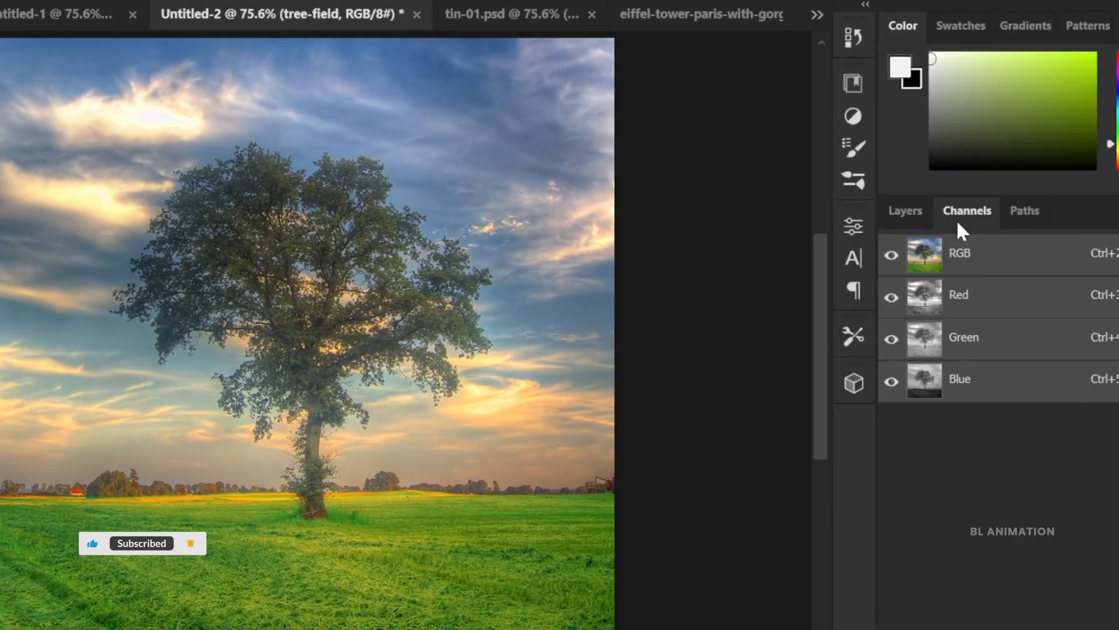
left_click(892, 297)
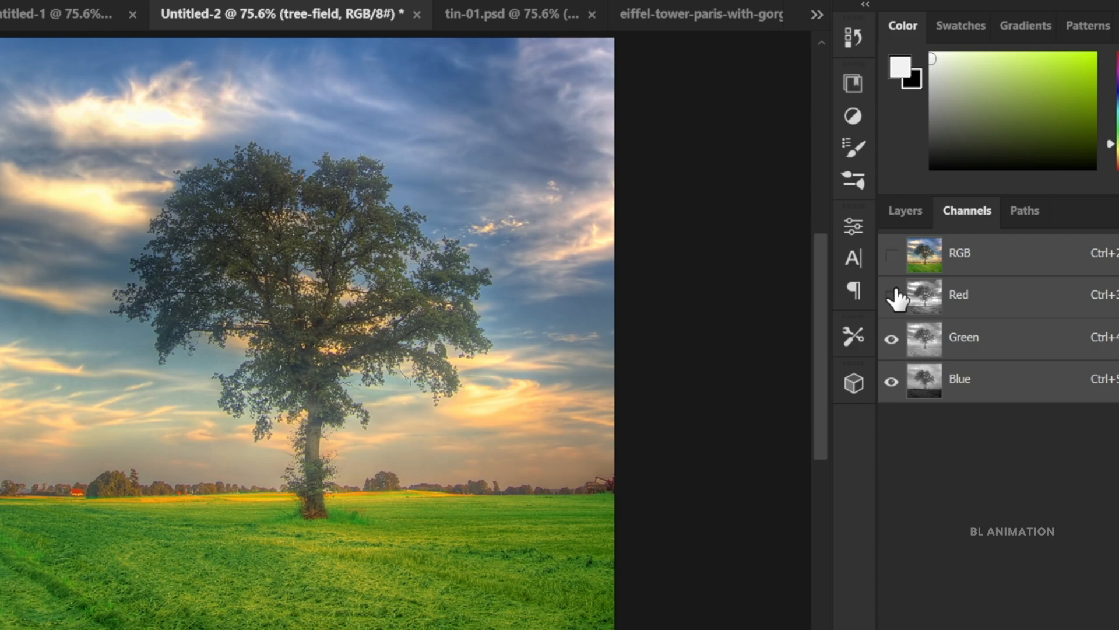
left_click(891, 340)
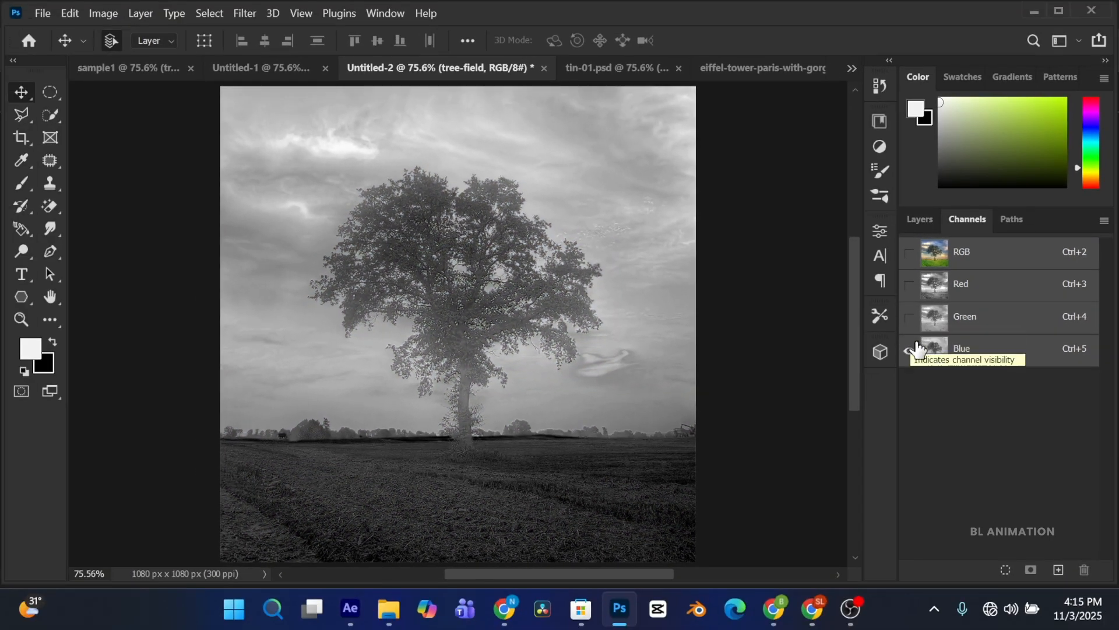
left_click(971, 352)
left_click_drag(959, 352, 1062, 572)
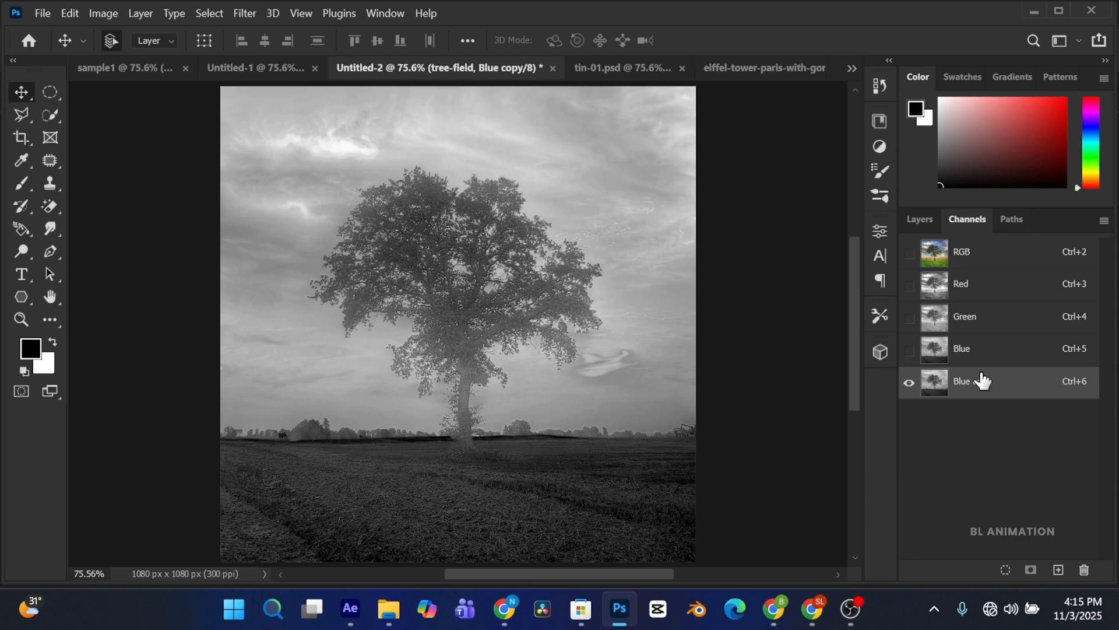
Apply Levels to the Blue copy channel with input black at 103, midtone 1.00 and white at 106
left_click(105, 13)
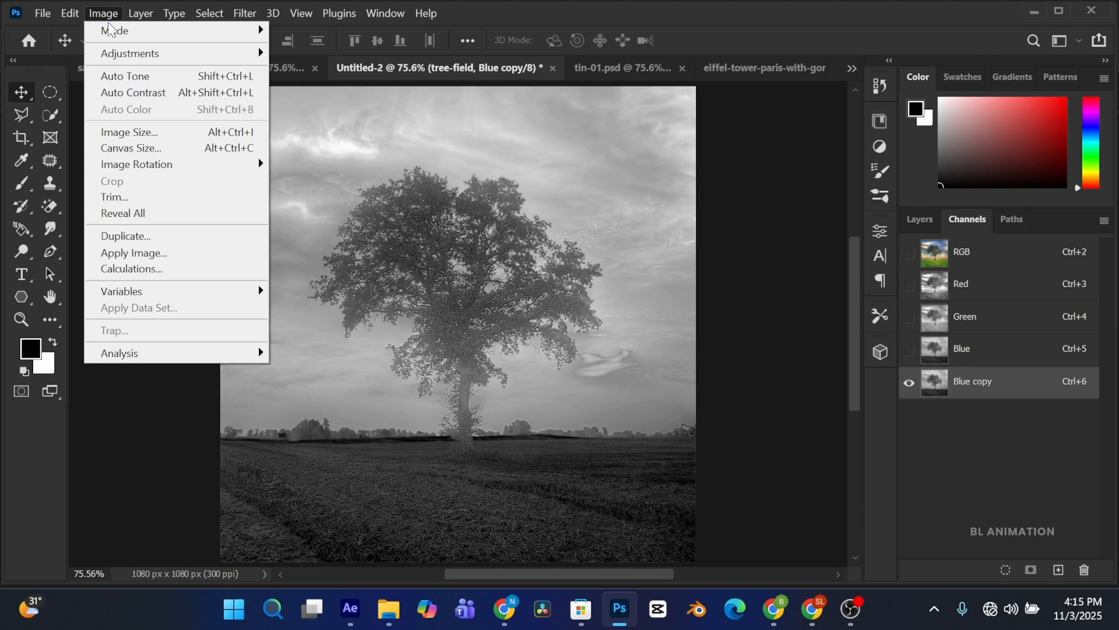
mouse_move(120, 55)
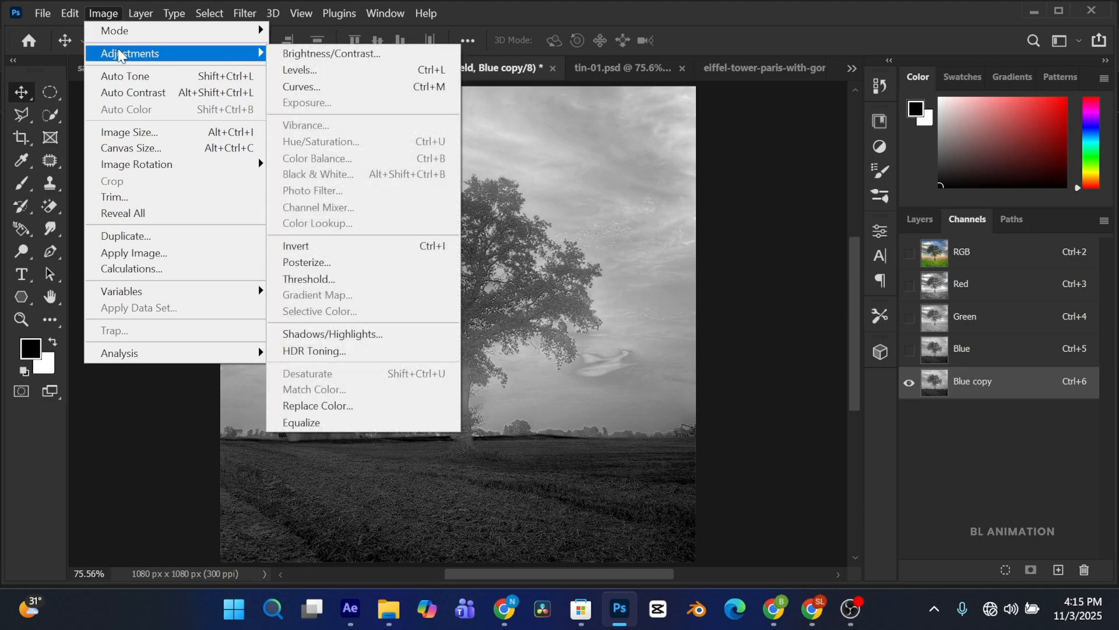
left_click(280, 71)
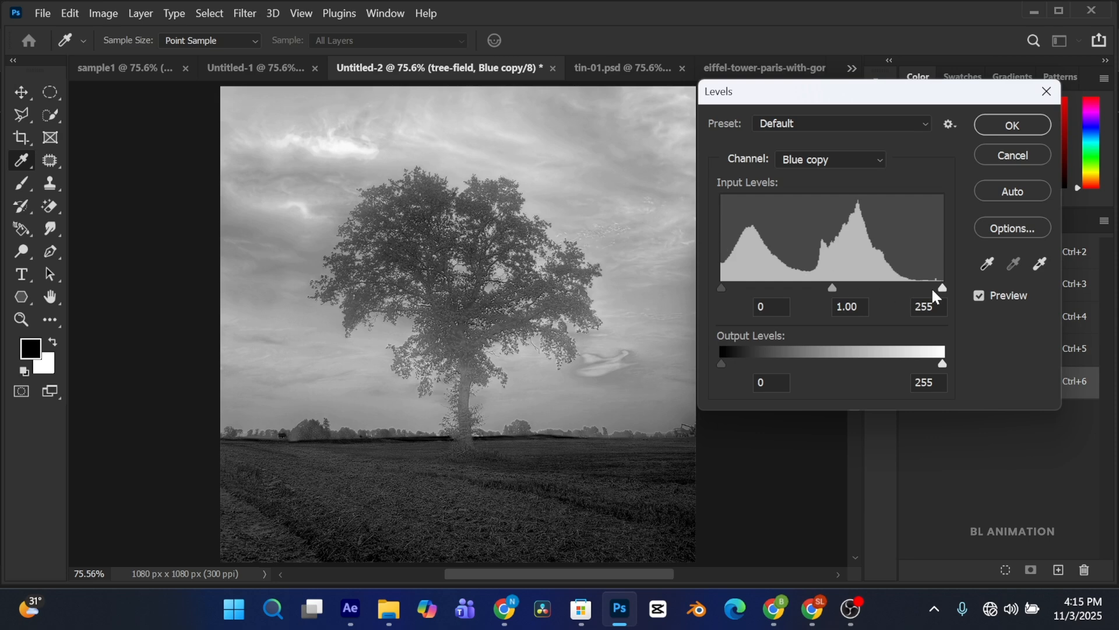
left_click_drag(939, 291, 815, 285)
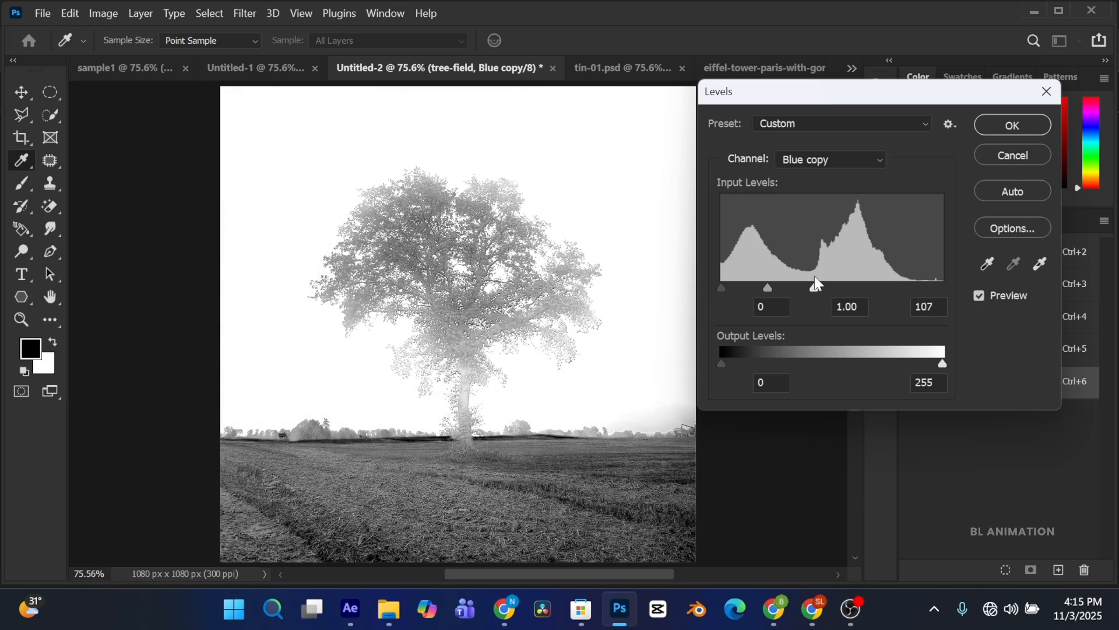
left_click_drag(814, 279, 815, 279)
left_click_drag(723, 286, 812, 294)
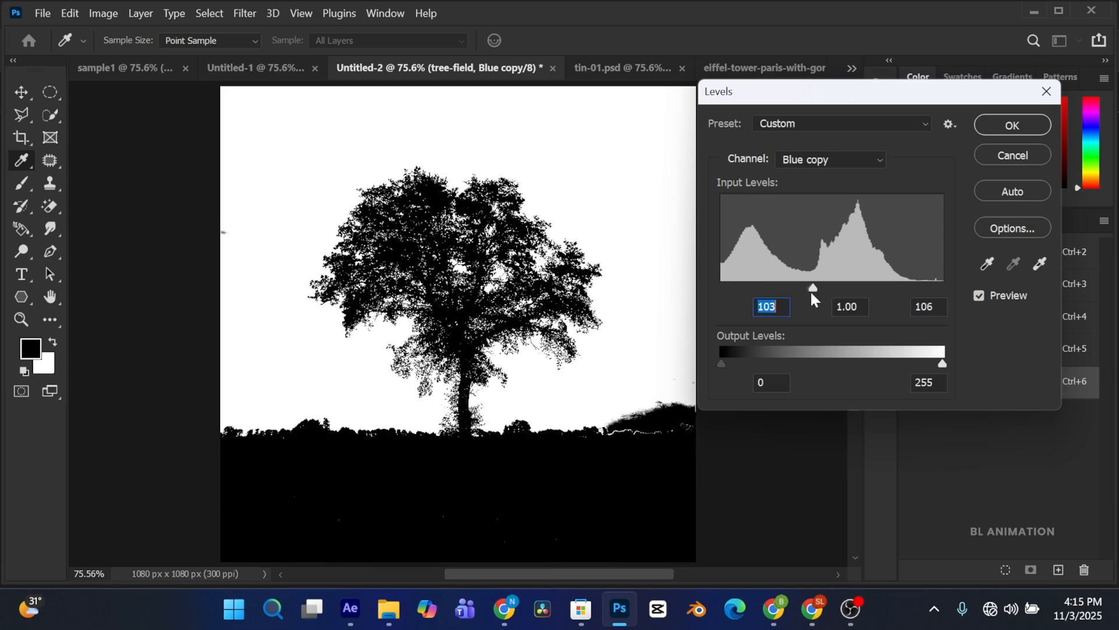
left_click(1013, 126)
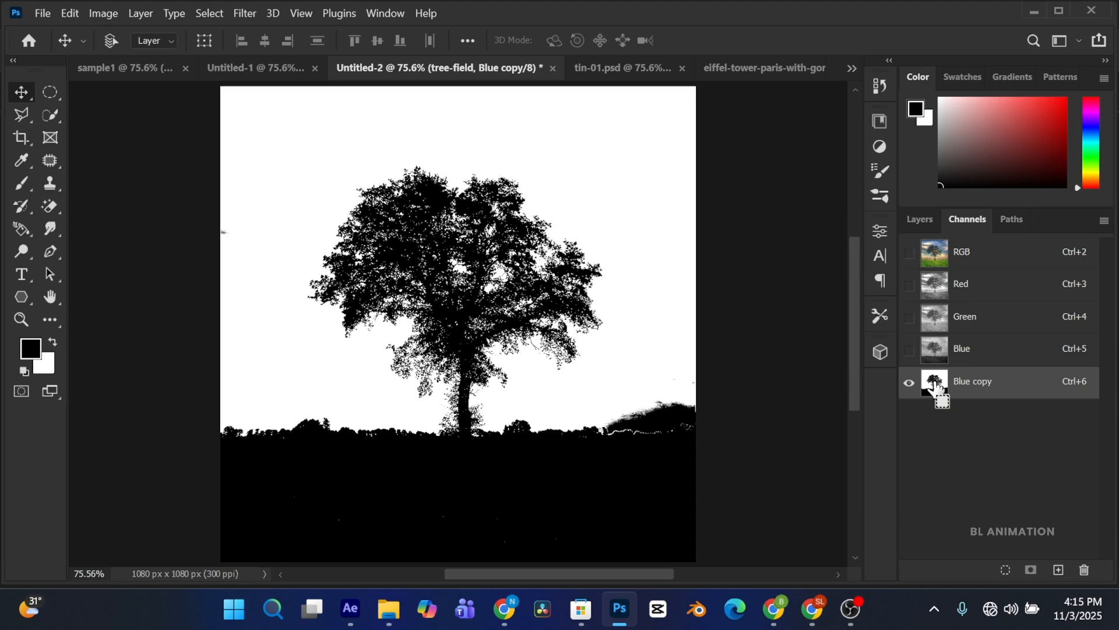
Load the Blue copy channel as a selection, add it as a layer mask to the tree-field layer and invert the mask
left_click(934, 385, "ctrl")
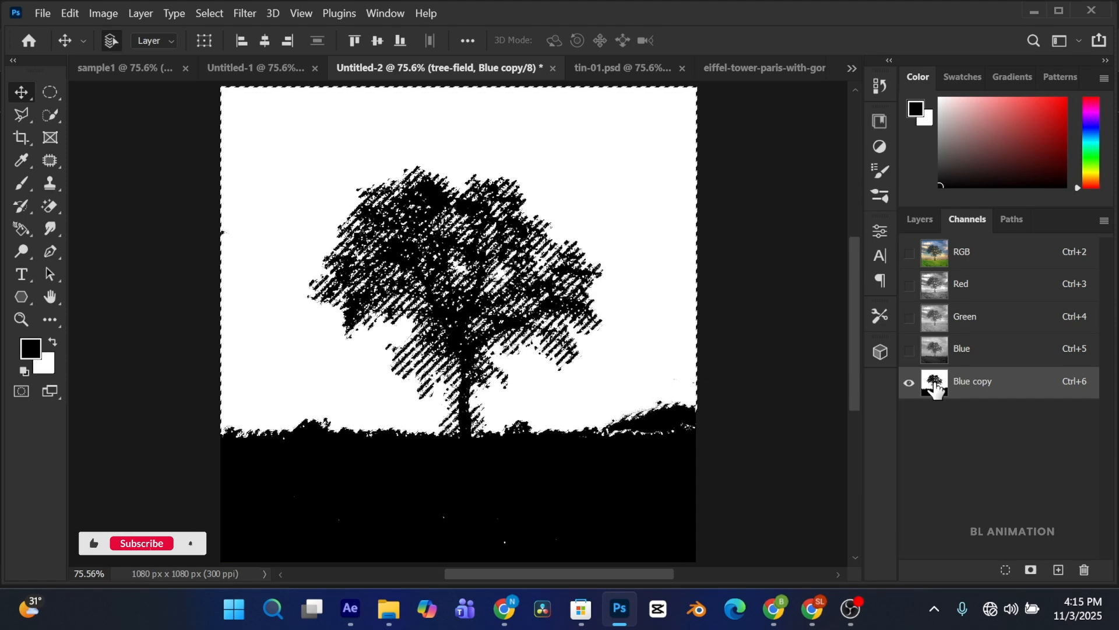
left_click(915, 221)
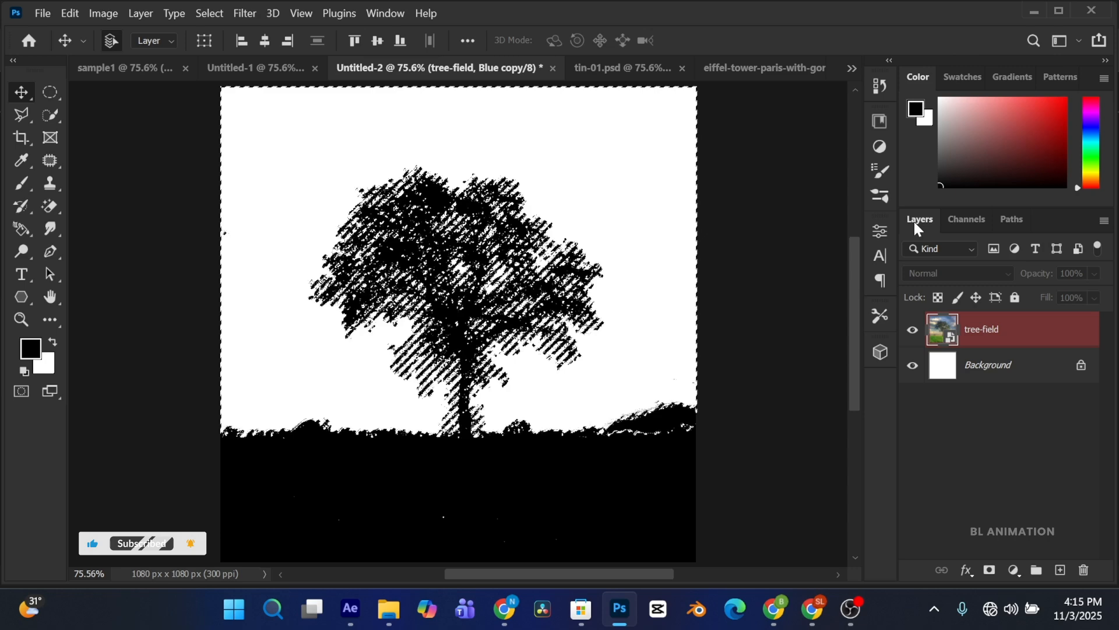
left_click(989, 569)
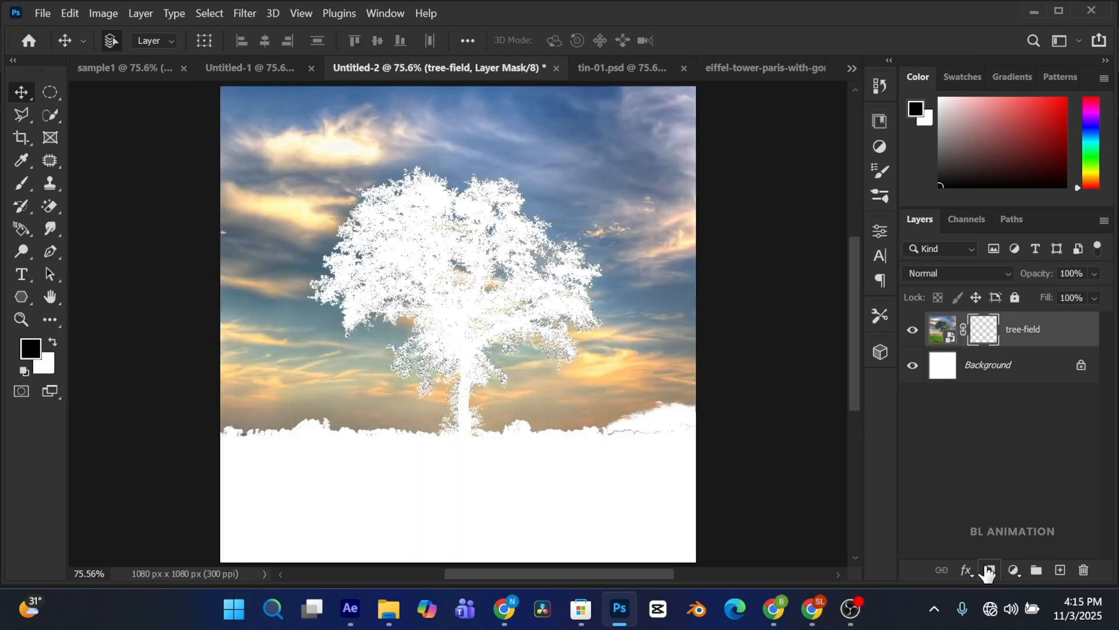
left_click_drag(983, 330, 984, 330)
left_click_drag(984, 330, 983, 329)
key("ctrl+i")
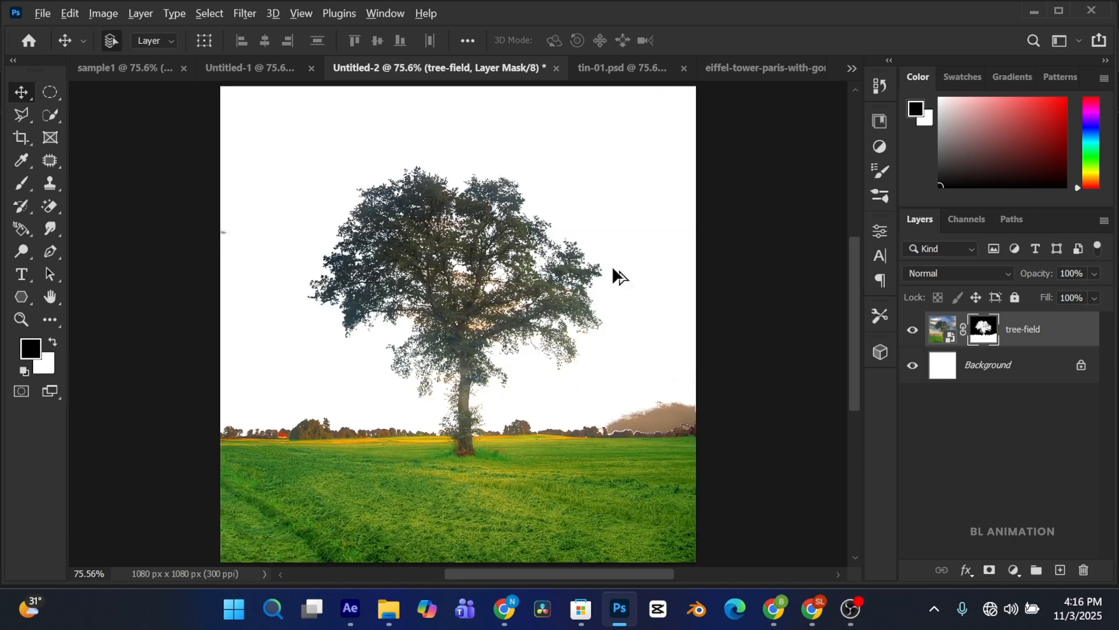
Examine the masked tree's leaf edges, trunk and horizon up close at 200%
key("ctrl+1")
scroll(465, 266, "up", 1)
scroll(524, 281, "down", 4)
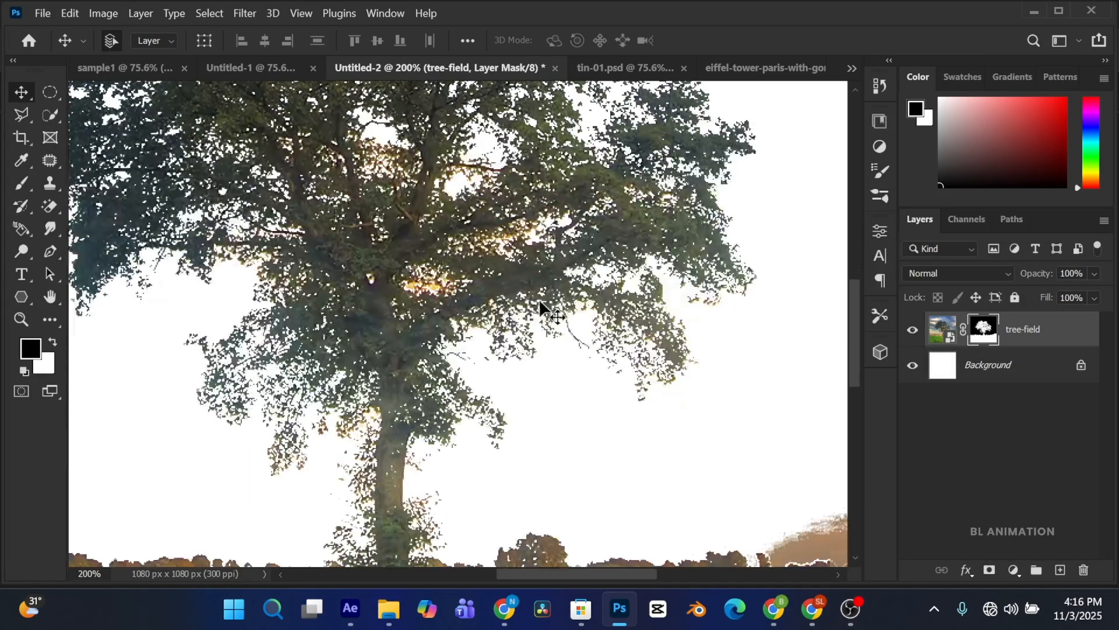
scroll(539, 309, "down", 2)
scroll(540, 310, "left", 2)
scroll(540, 310, "up", 5)
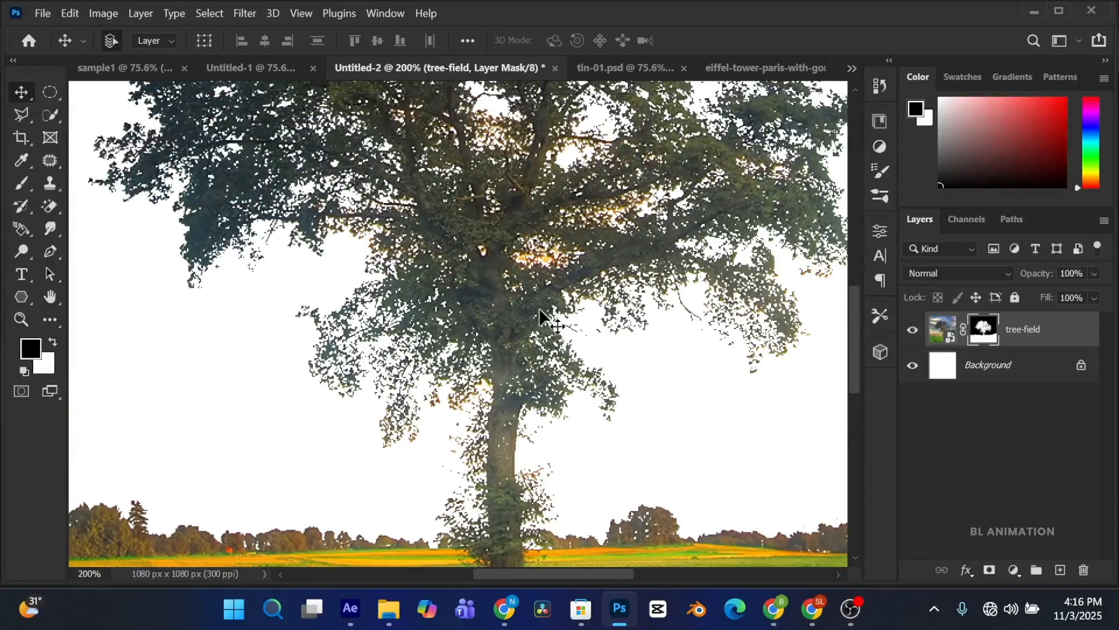
scroll(540, 307, "down", 3)
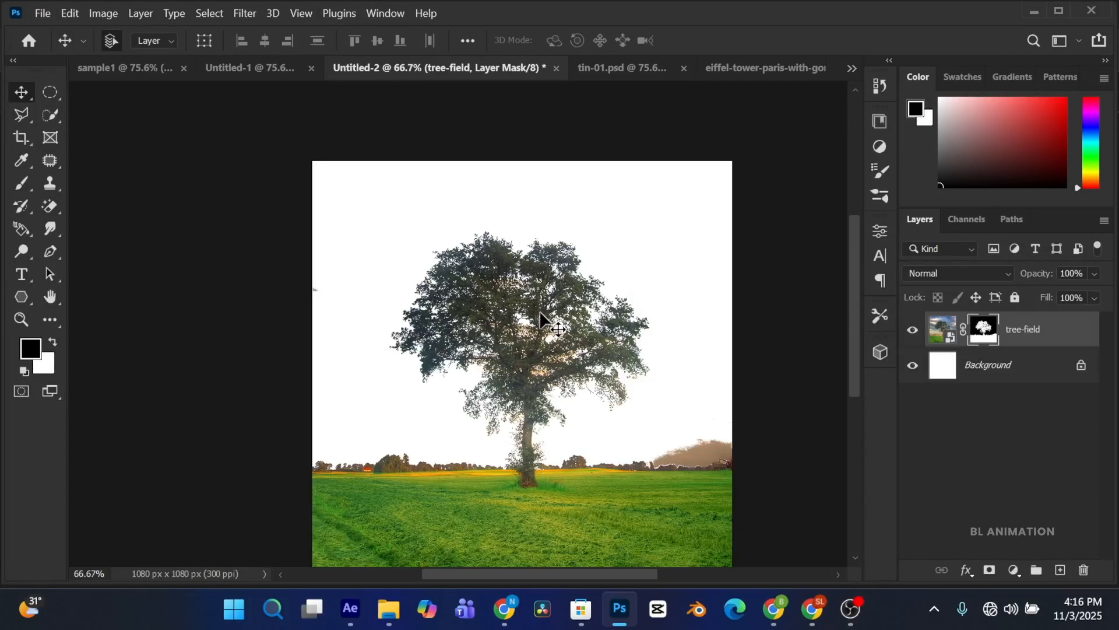
scroll(542, 312, "up", 1)
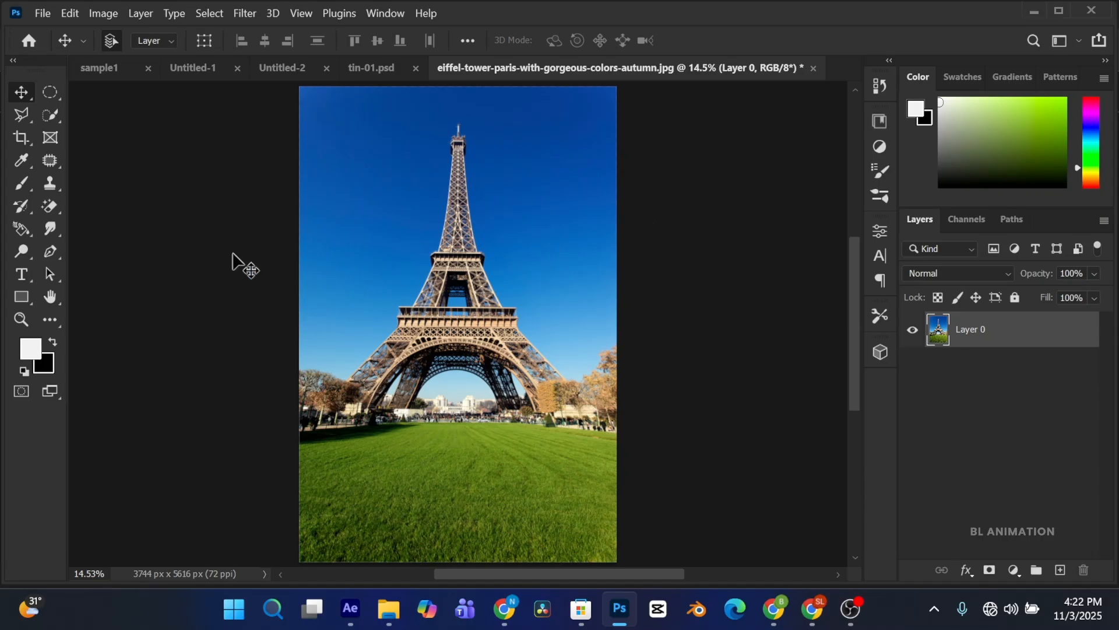
Draw a five-sided polygon about 1028 by 978 px on the grass below the Eiffel Tower and fill it red
left_click_drag(22, 294, 81, 344)
left_click_drag(421, 418, 521, 511)
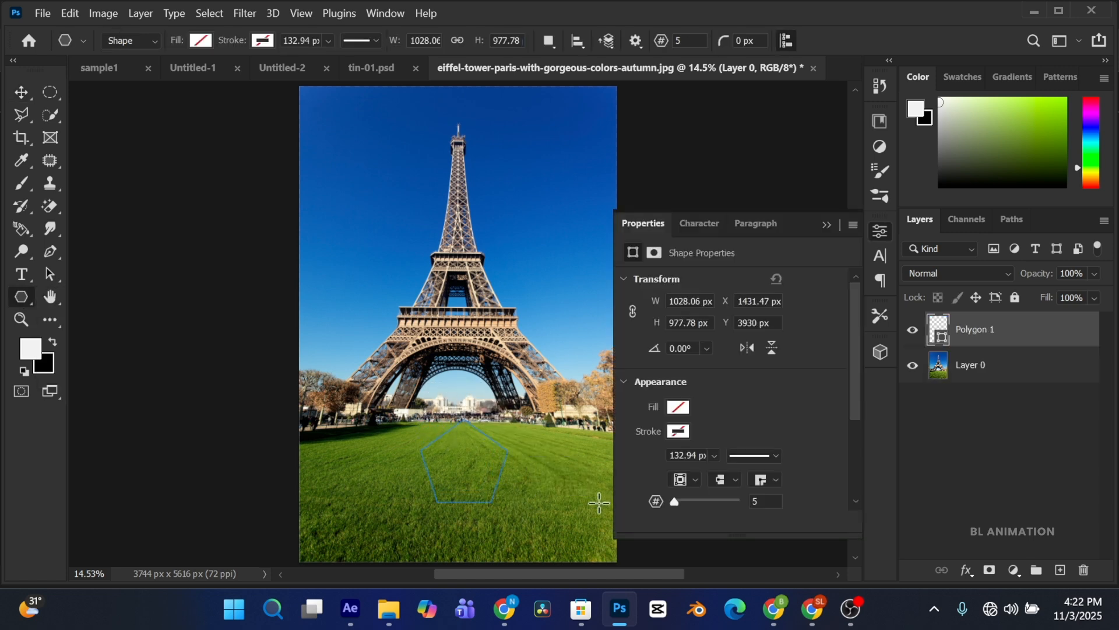
left_click(677, 406)
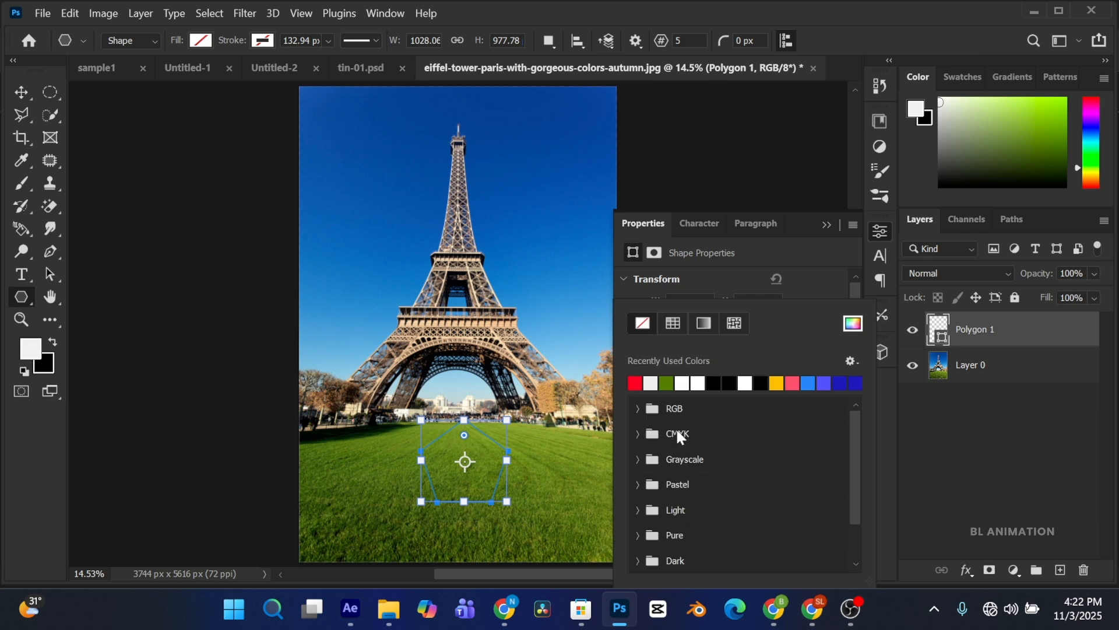
left_click(635, 383)
left_click(827, 225)
left_click(826, 225)
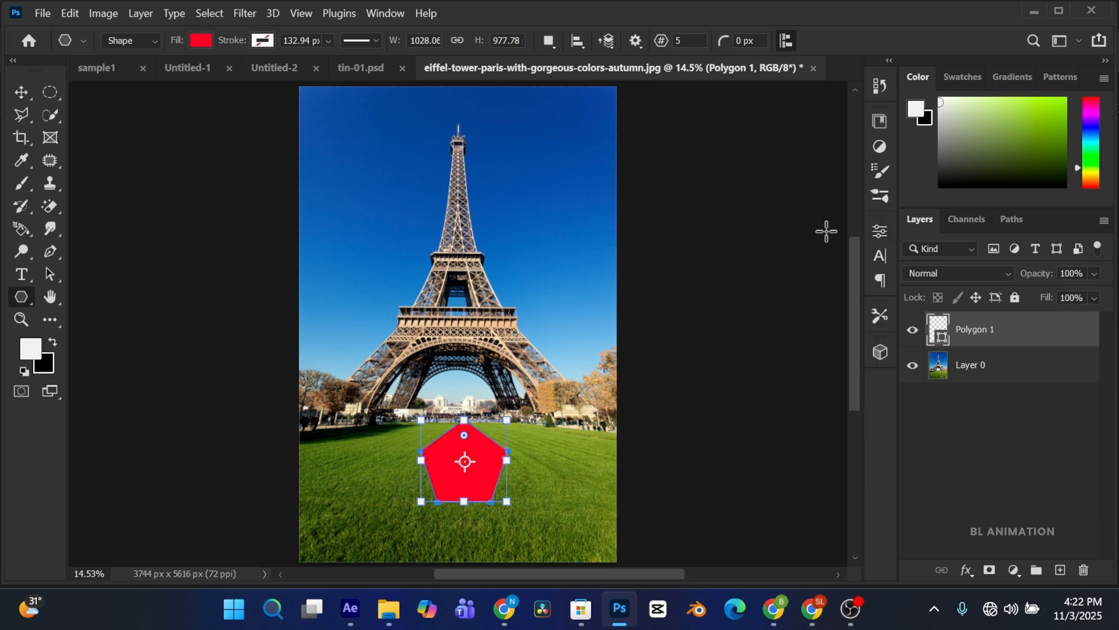
Place the Polygon 1 layer beneath the Eiffel Tower photo on Layer 0 and clip the photo to the polygon
left_click_drag(972, 330, 973, 380)
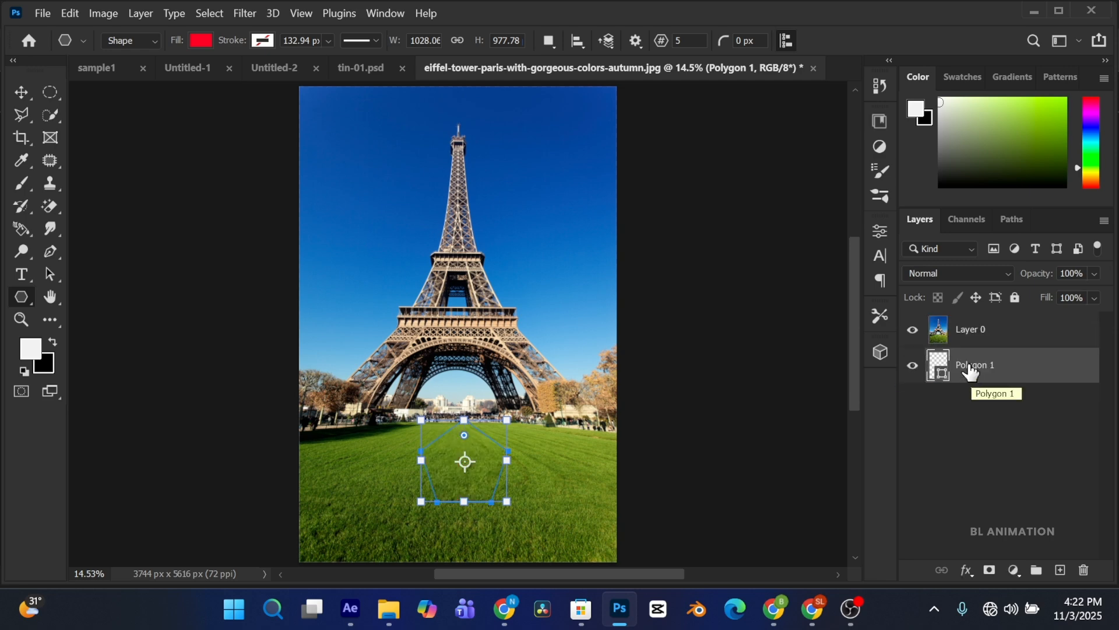
left_click(967, 344)
right_click(968, 343)
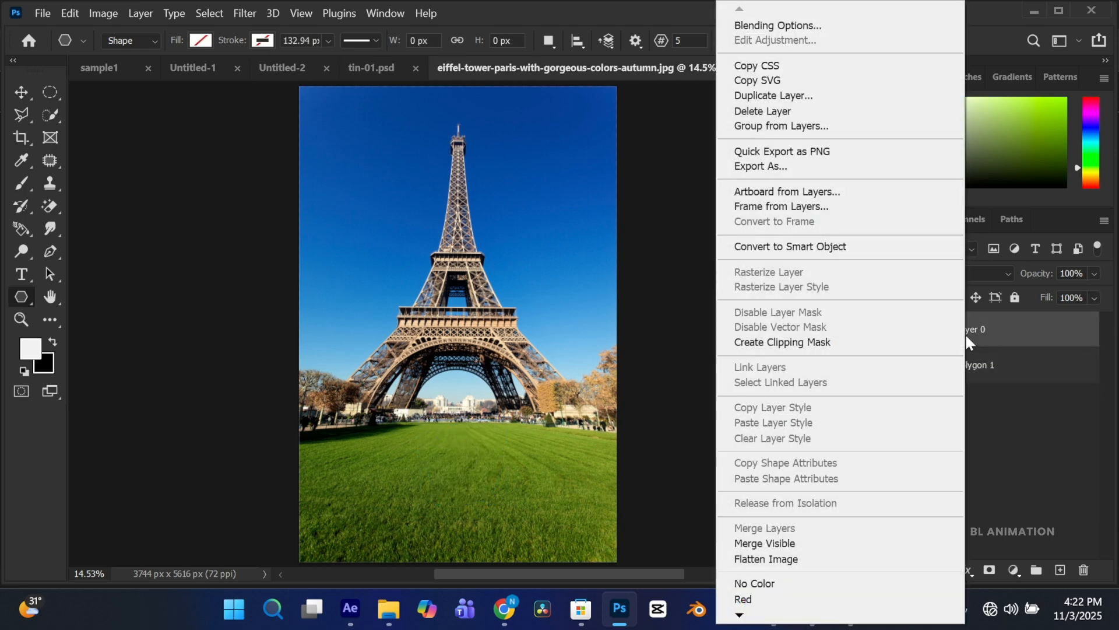
left_click(781, 344)
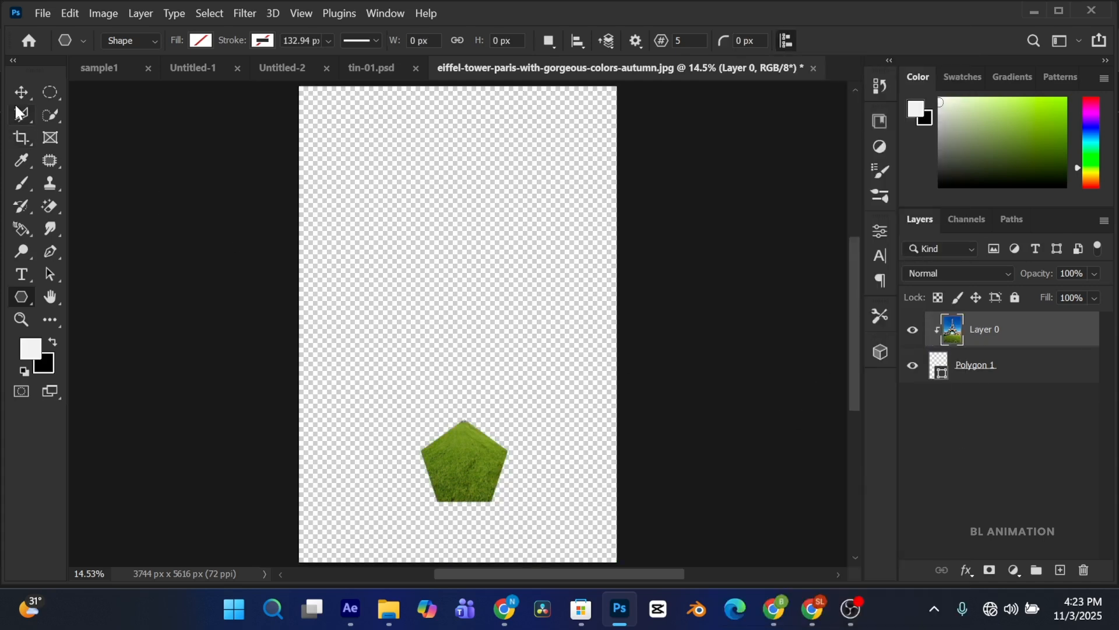
Try repositioning the clipped Eiffel Tower photo so the tower's base shows inside the polygon
key("v")
mouse_move(467, 468)
left_mouse_down()
mouse_move(459, 425)
mouse_move(467, 488)
mouse_move(540, 574)
mouse_move(429, 430)
mouse_move(473, 416)
mouse_move(479, 329)
mouse_move(545, 439)
mouse_move(541, 505)
mouse_move(445, 469)
mouse_move(460, 468)
left_mouse_up()
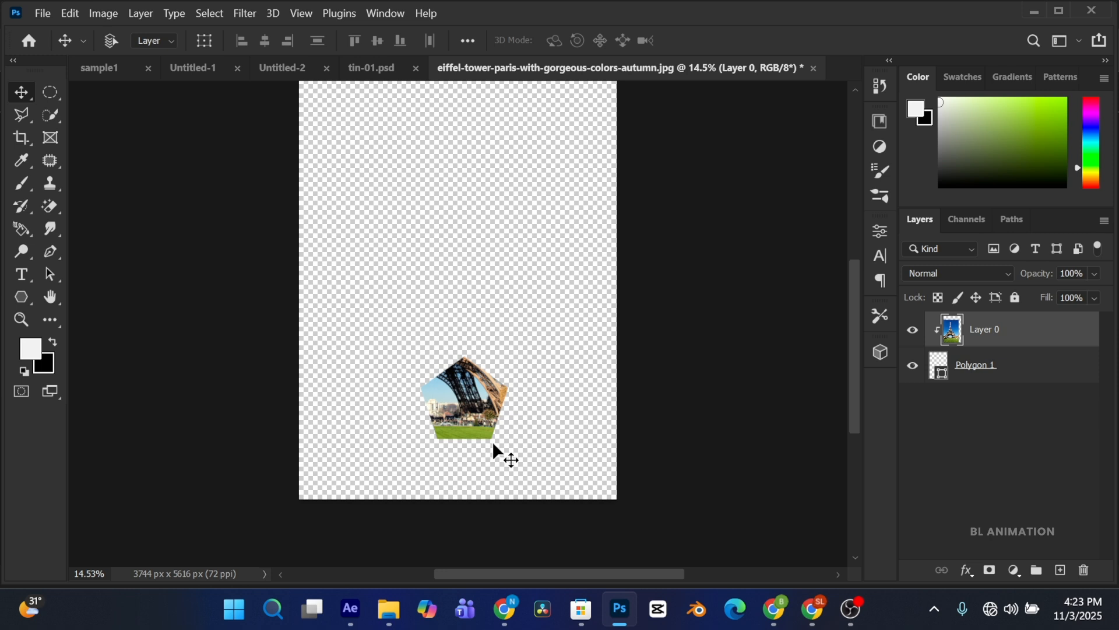
Release the clipping mask from the Eiffel Tower photo on Layer 0 and delete the Polygon 1 layer
key("ctrl+alt+g")
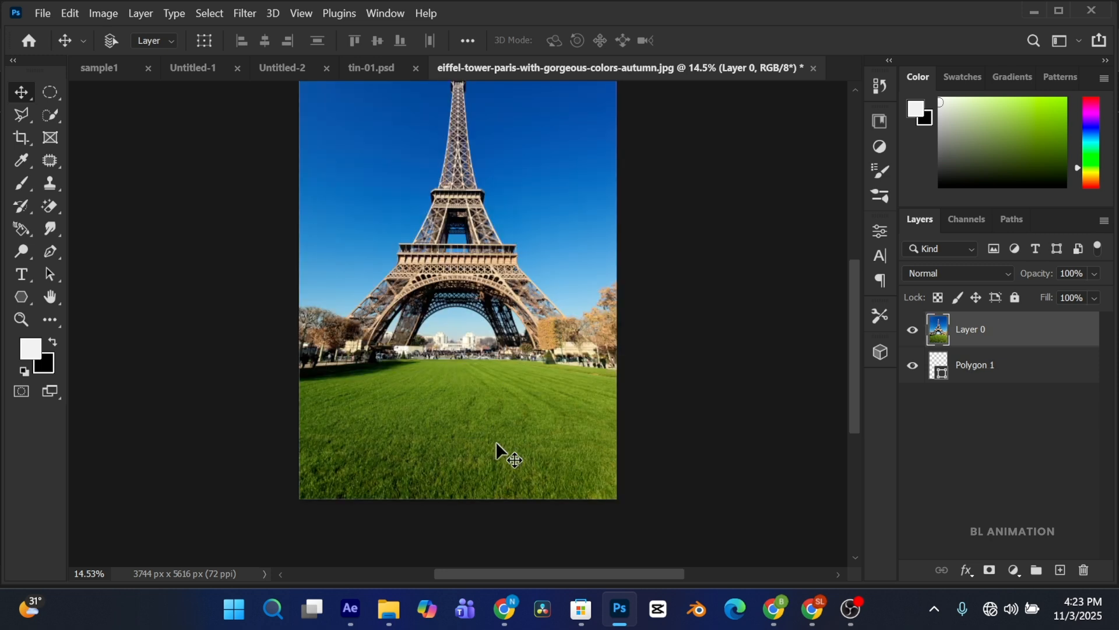
left_click(965, 368)
key("Delete")
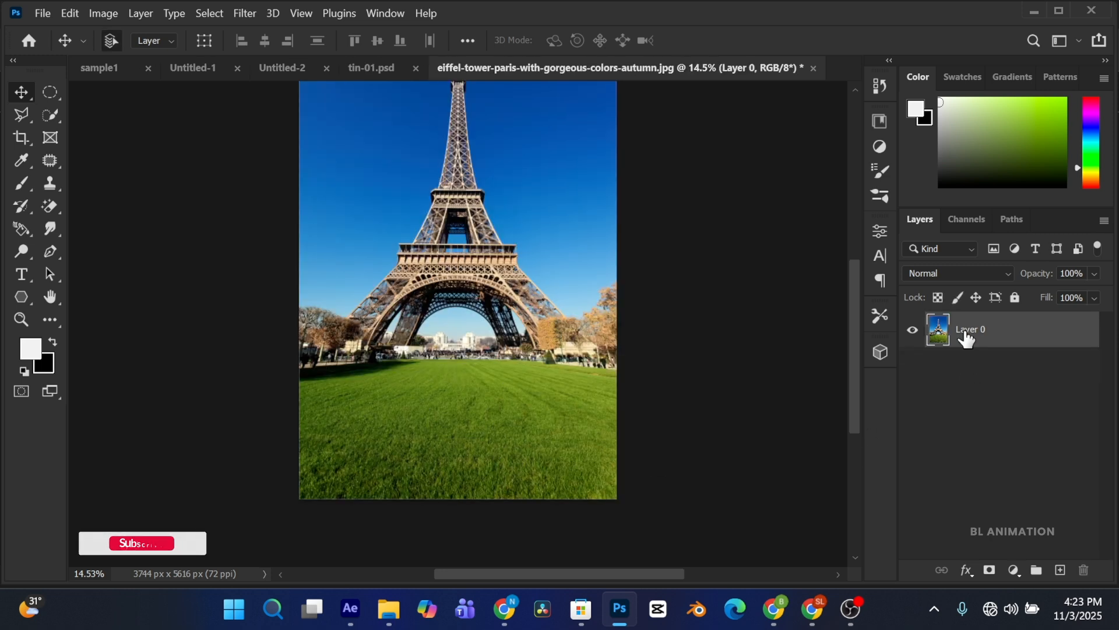
Add the horizontal text "BL ANIMAION" on the grass below the tower in Cooper Black Regular at 72 pt
scroll(845, 328, "up", 2)
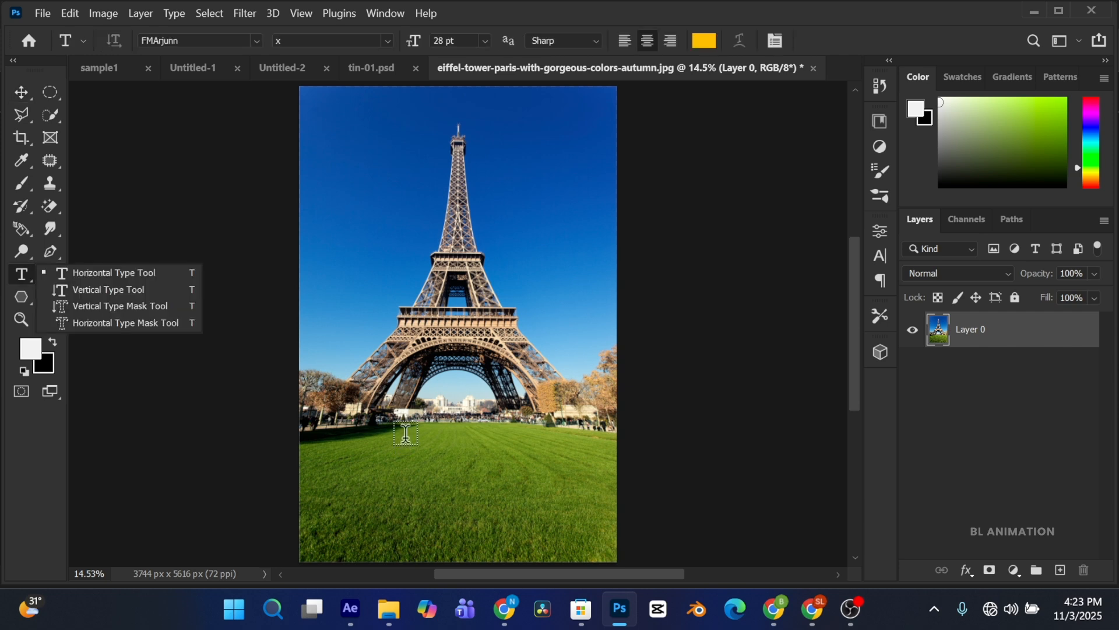
left_click(141, 273)
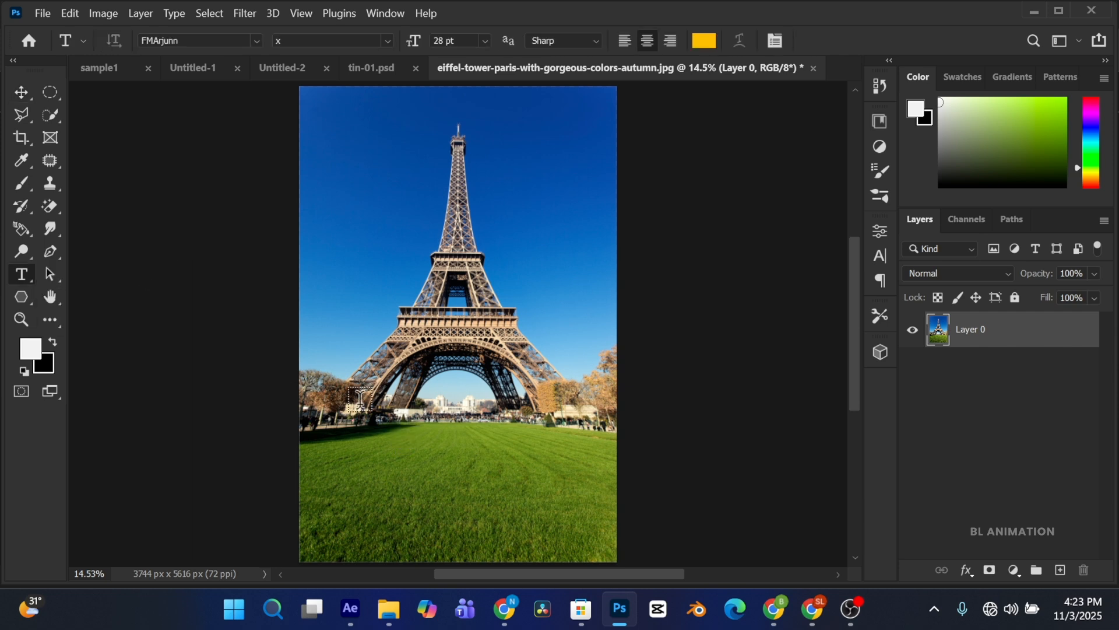
left_click(433, 448)
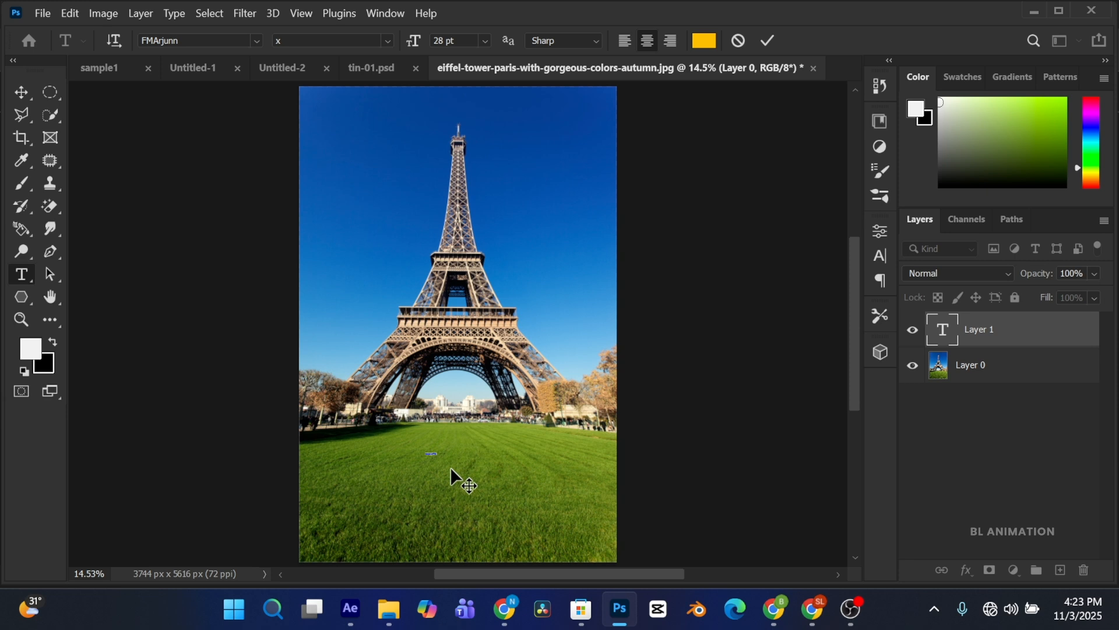
left_click(257, 41)
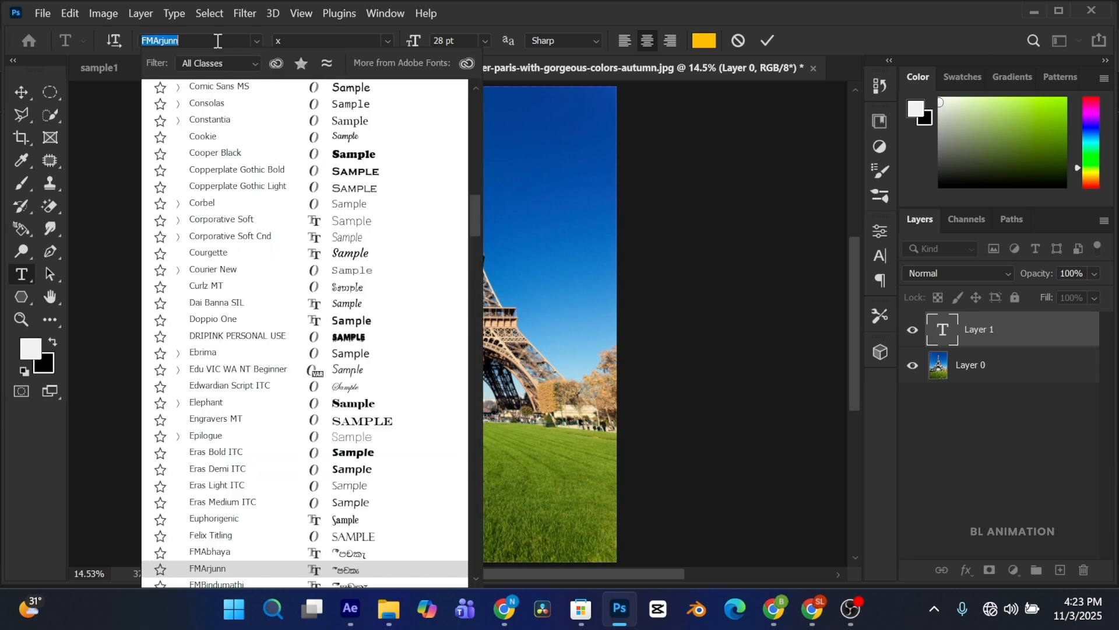
left_click(344, 154)
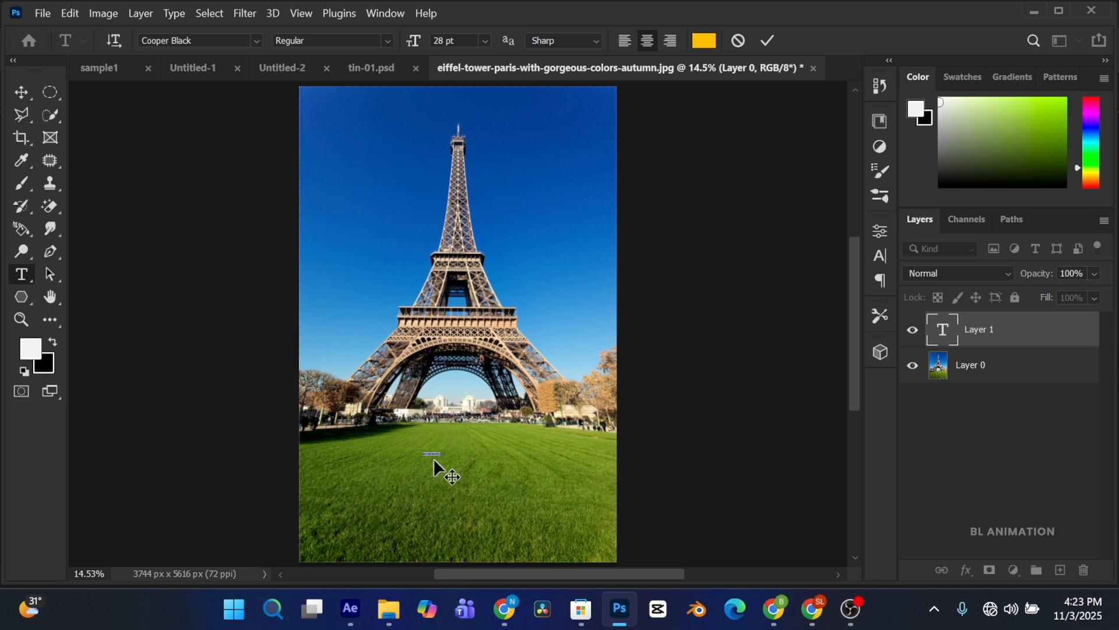
left_click(485, 40)
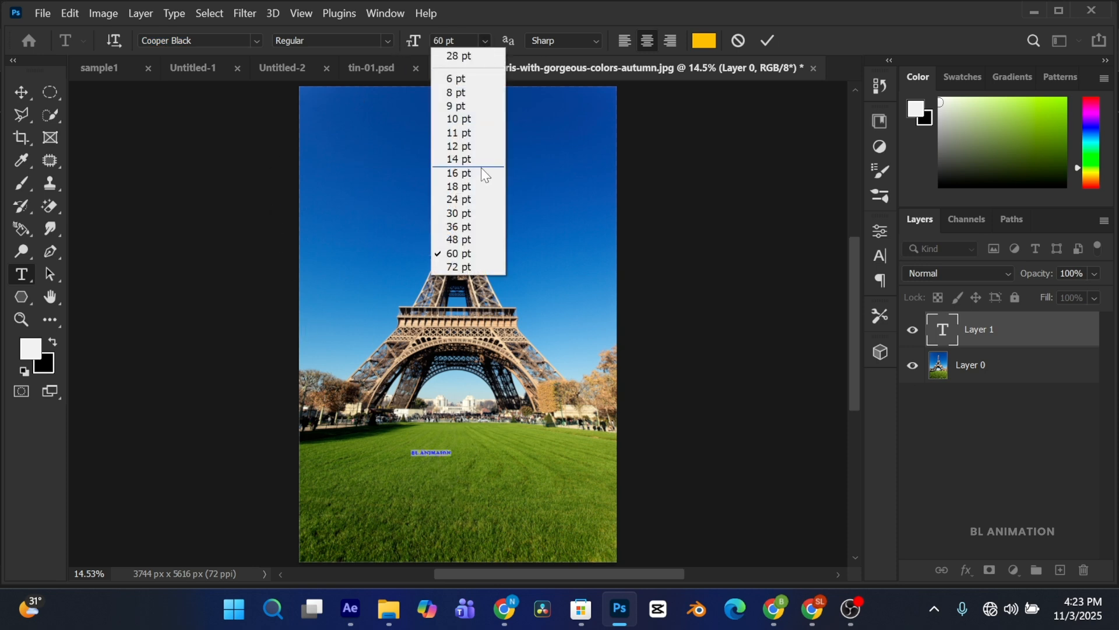
left_click(461, 259)
Scale the text up proportionally to about 467% so it spans most of the grass below the tower
left_click(21, 92)
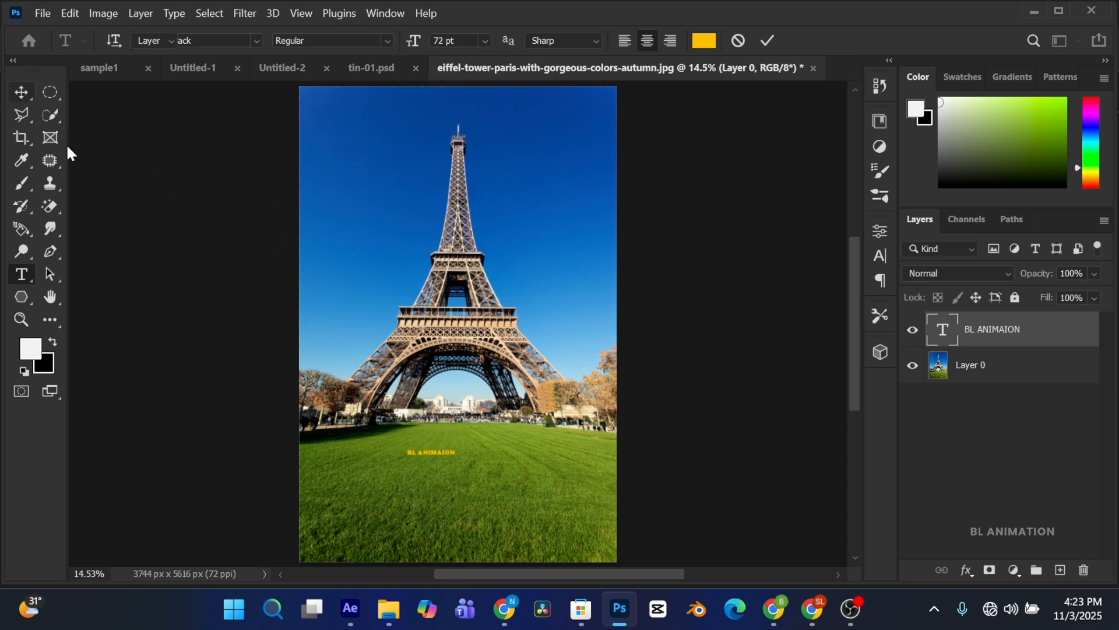
key("ctrl+t")
left_click_drag(461, 456, 536, 476)
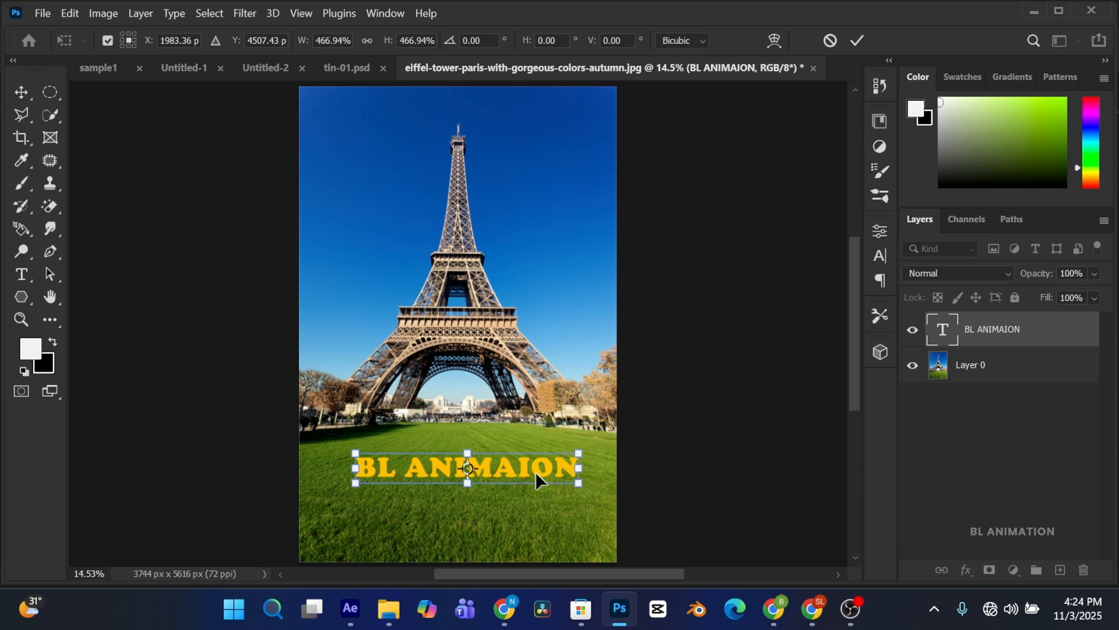
Correct the spelling of the enlarged text to "BL ANIMATION"
left_click(22, 278)
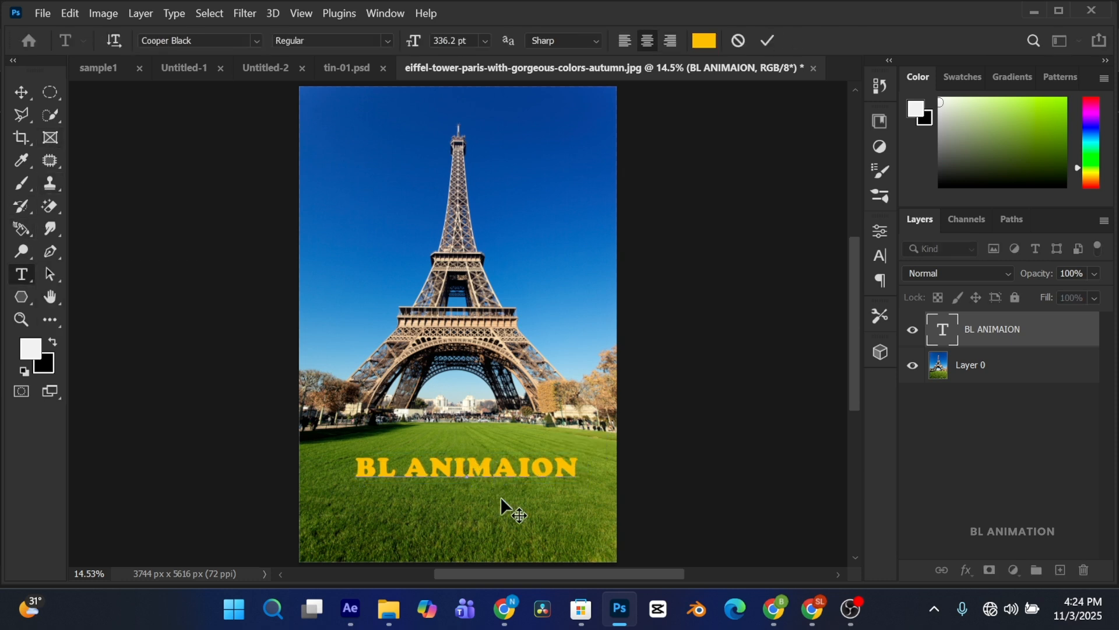
type("T")
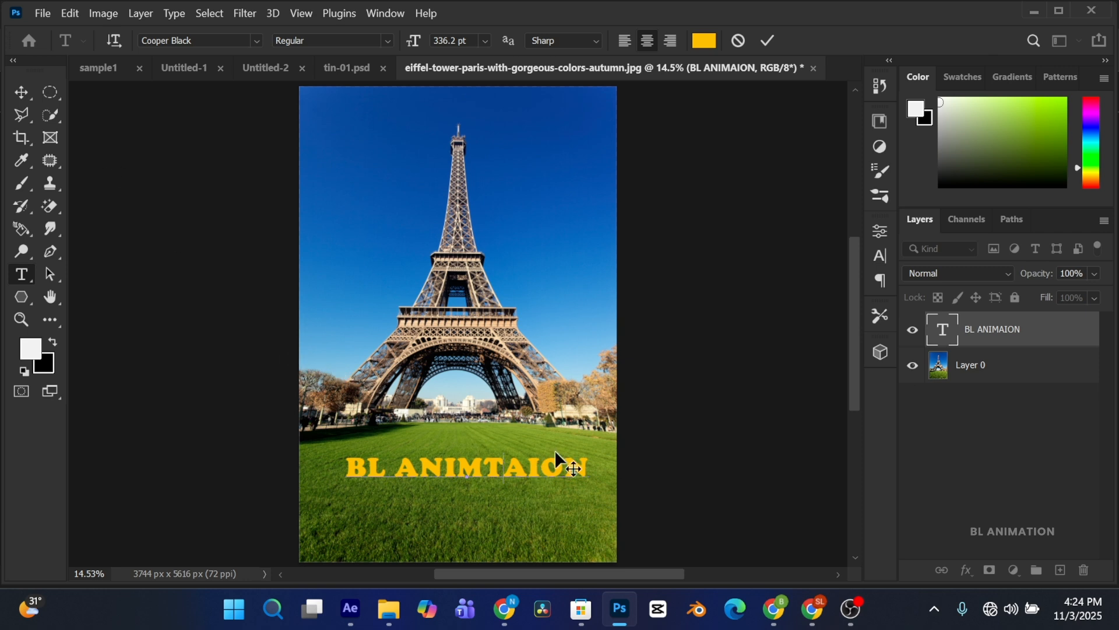
key("BackSpace")
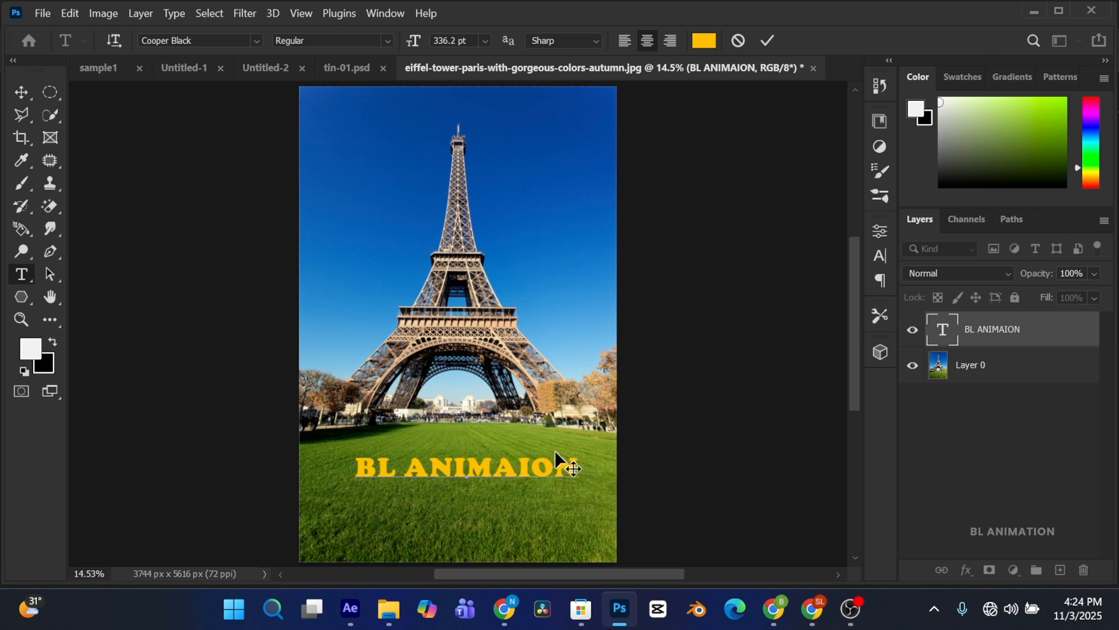
left_click(519, 474)
type("T")
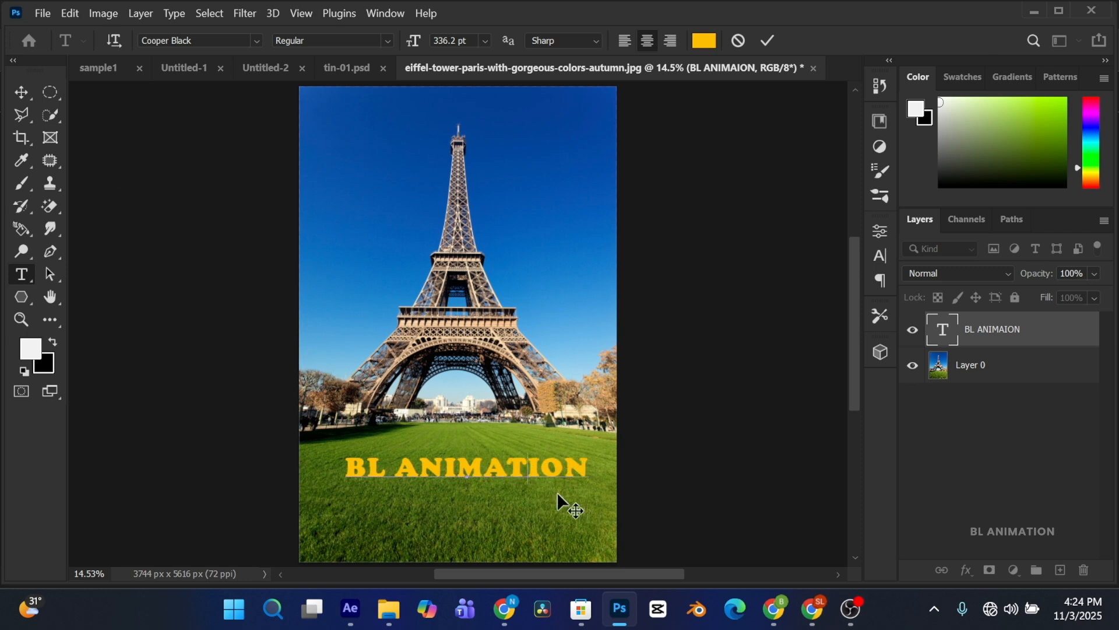
left_click(23, 93)
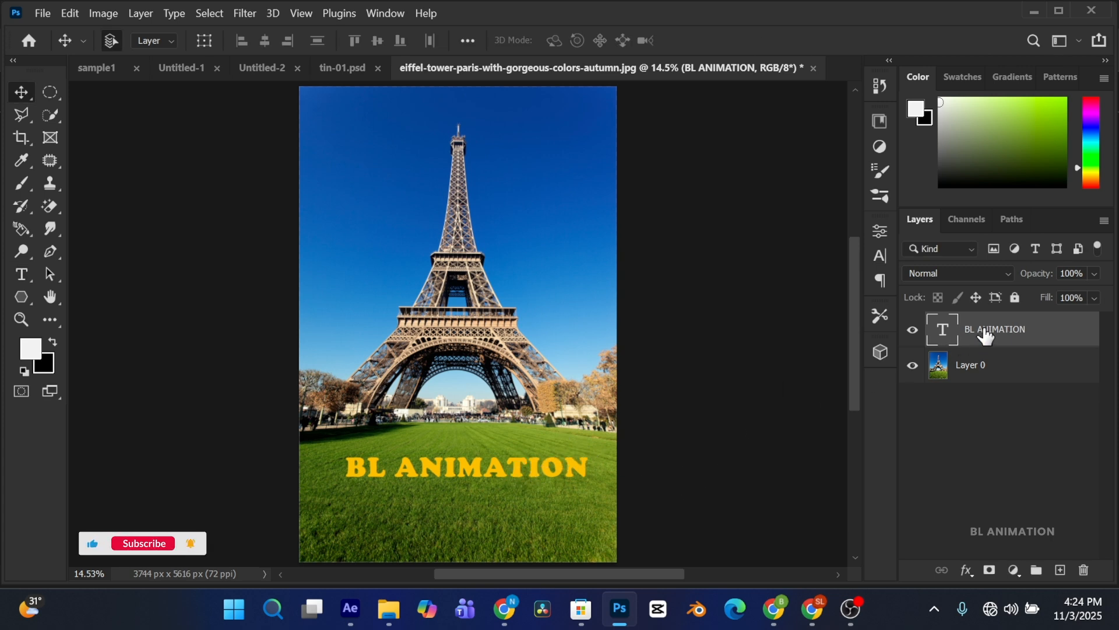
Place the BL ANIMATION text layer beneath Layer 0 and clip the Eiffel Tower photo to the text
left_click_drag(983, 331, 986, 378)
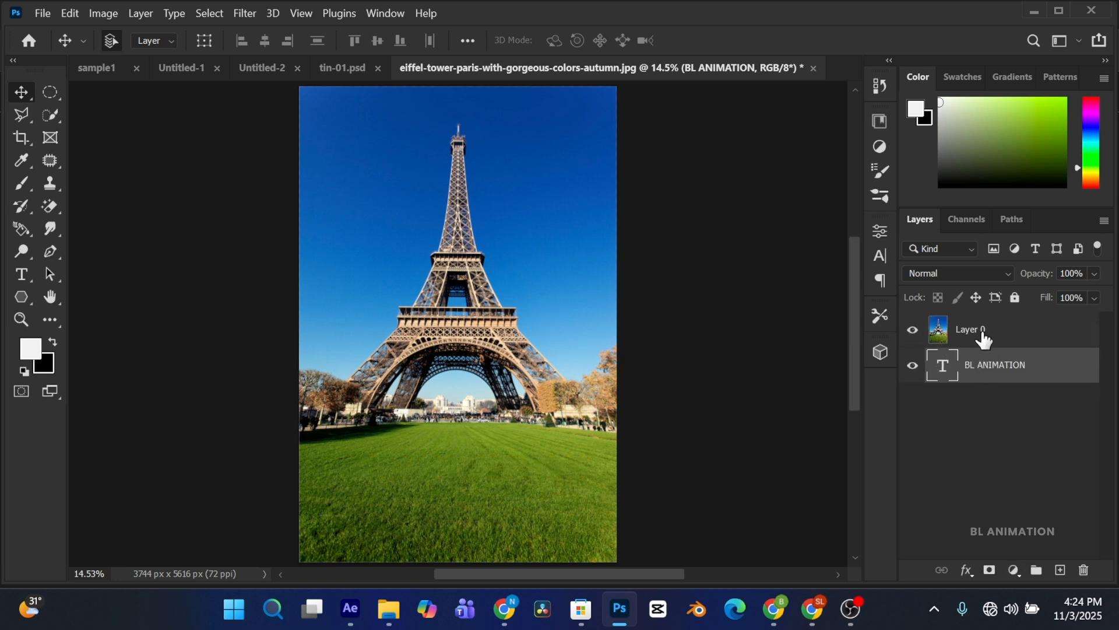
left_click(982, 331)
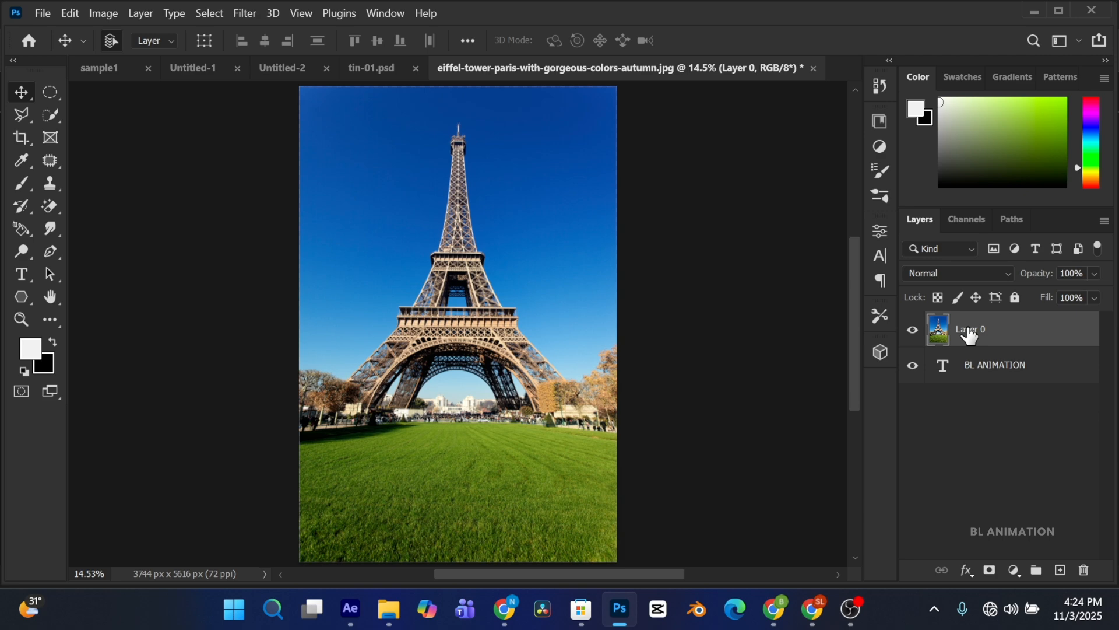
right_click(969, 330)
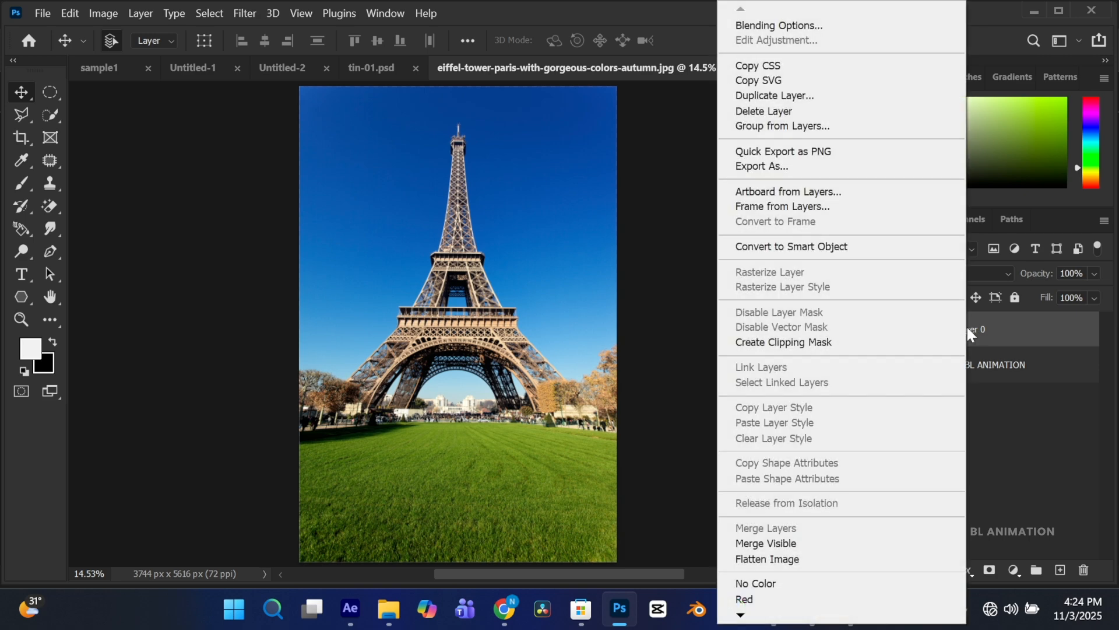
left_click(809, 345)
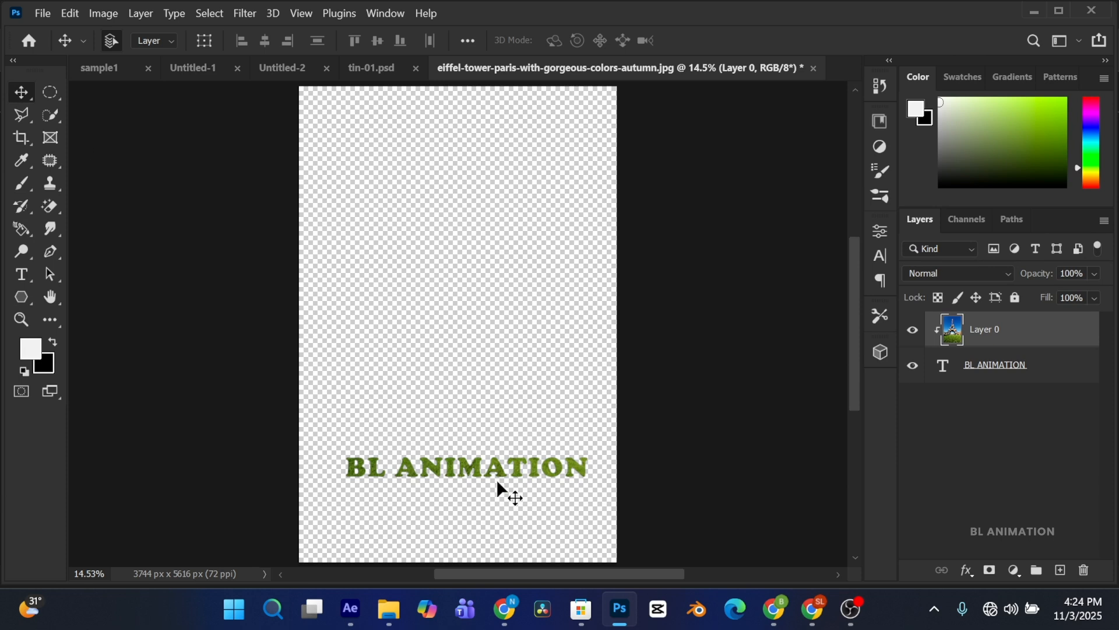
Reposition the clipped photo within the lettering so grass texture fills BL ANIMATION, and check the letters up close at 50%
left_click_drag(481, 460, 462, 476)
scroll(462, 476, "up", 1)
scroll(462, 476, "down", 2)
scroll(430, 364, "up", 3)
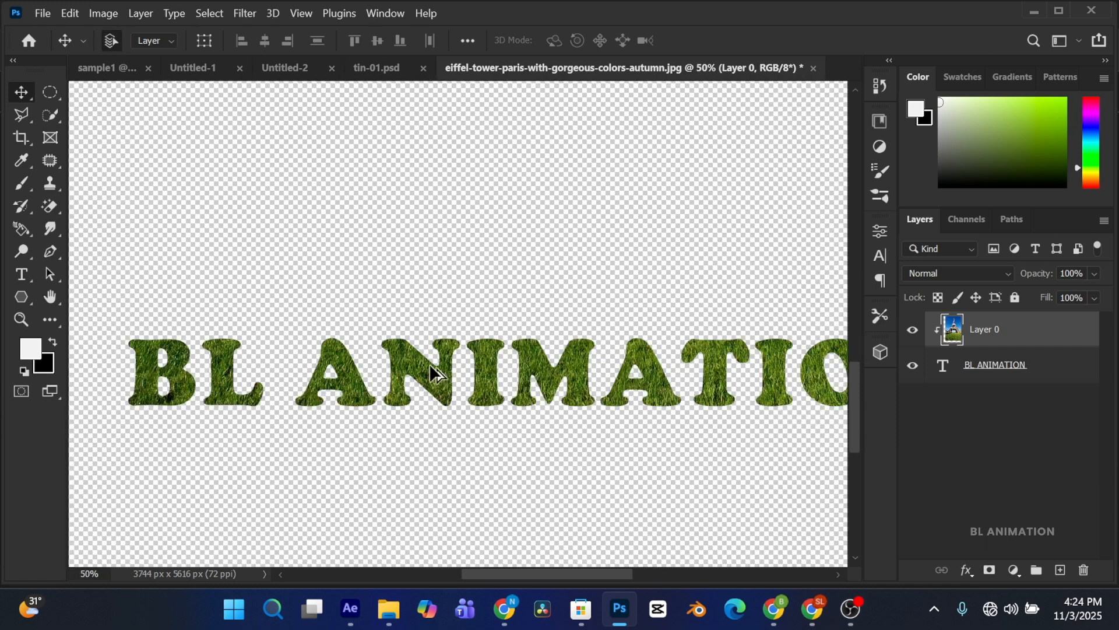
left_click_drag(429, 387, 357, 266)
scroll(473, 361, "right", 5)
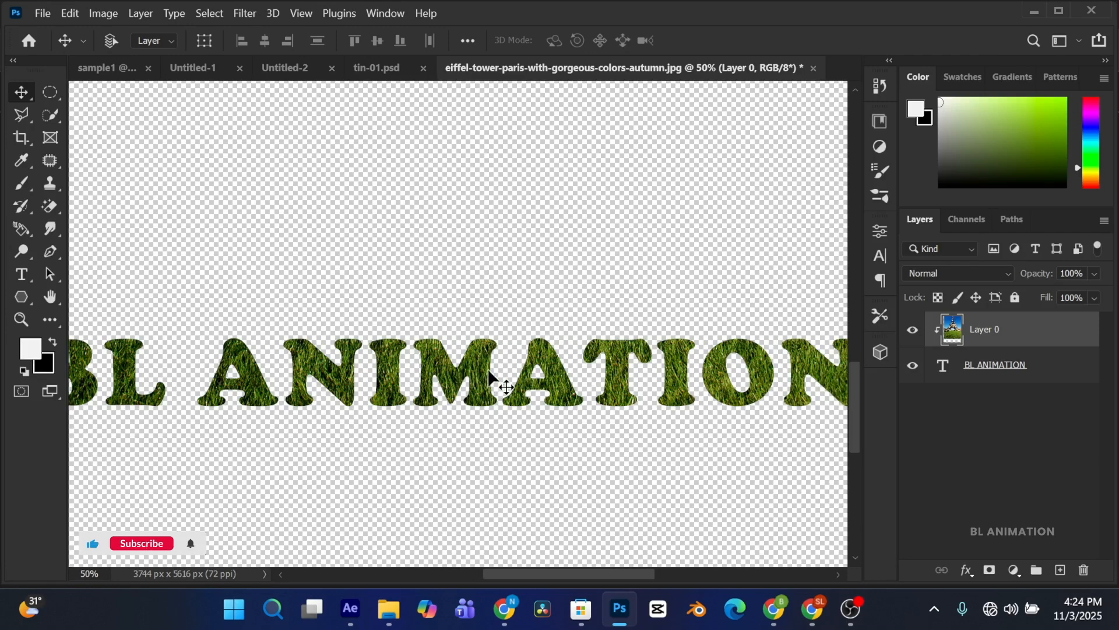
scroll(488, 373, "left", 5)
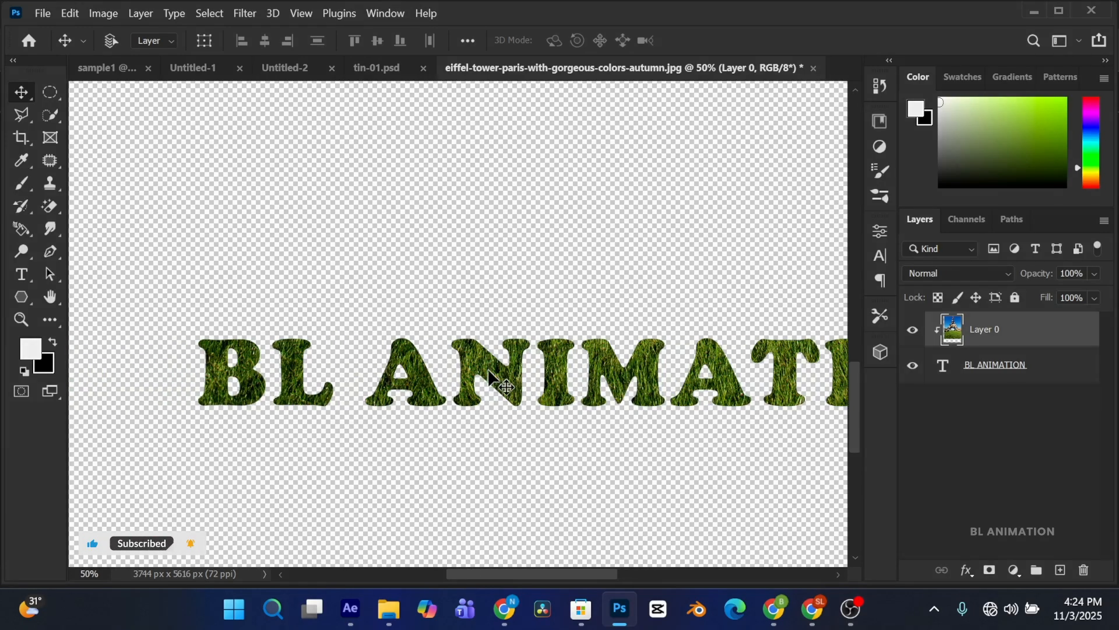
scroll(489, 376, "down", 1)
scroll(490, 376, "down", 1)
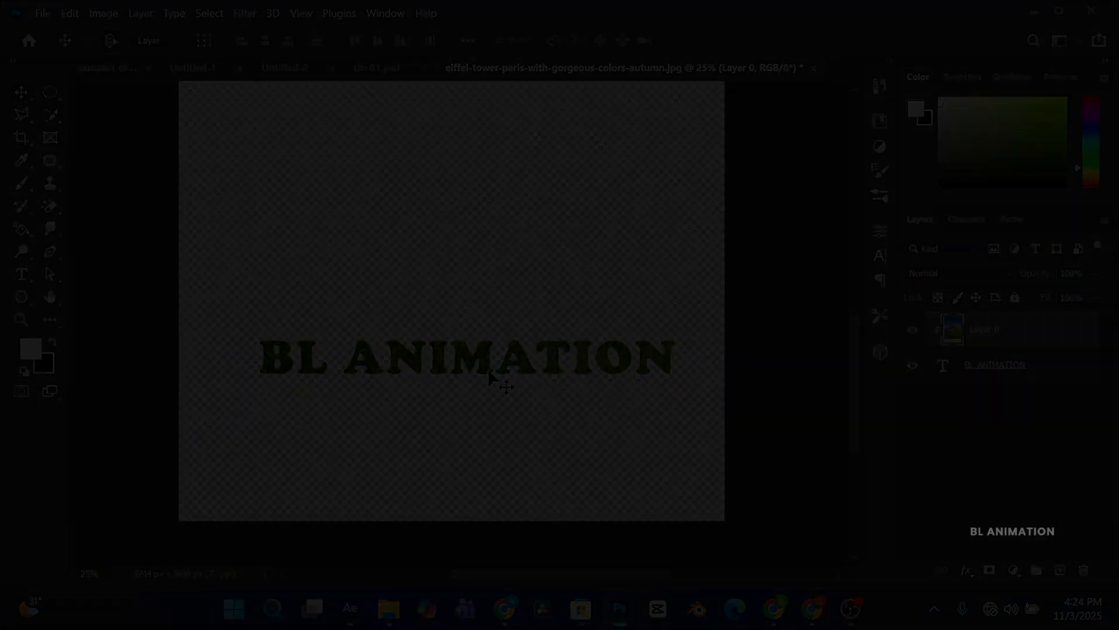